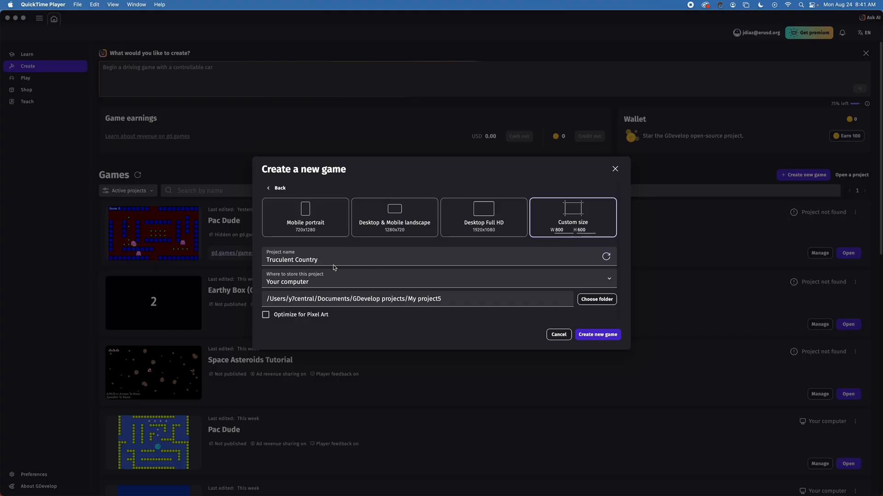
Step: Name the new 800x600 game project "Pac Thing", enable Optimize for Pixel Art, and create the game
triple_click(329, 261)
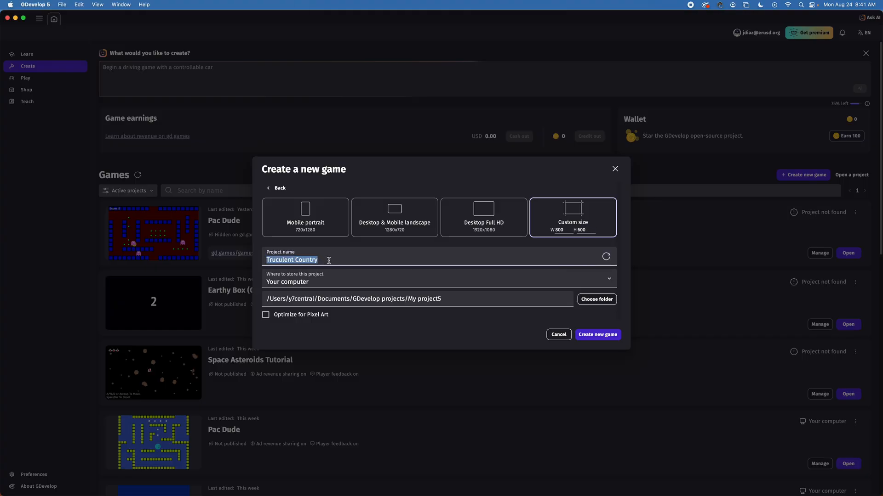
type("Pac")
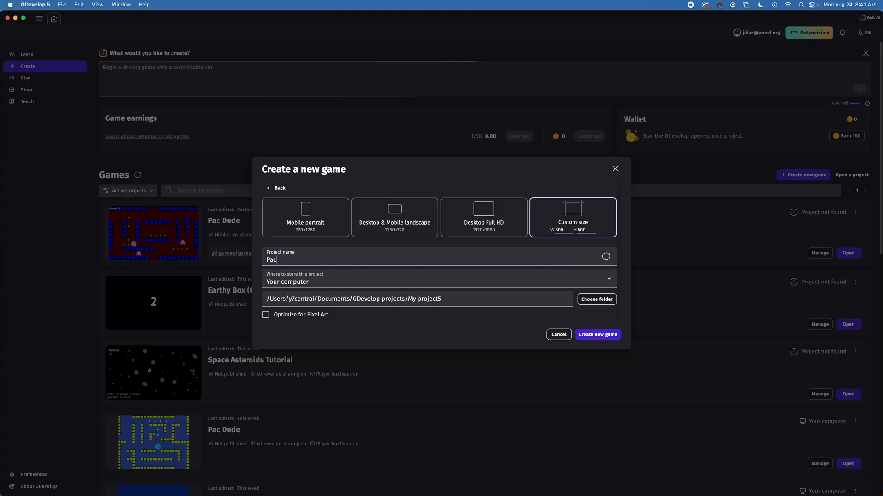
type(" Thing")
left_click(267, 317)
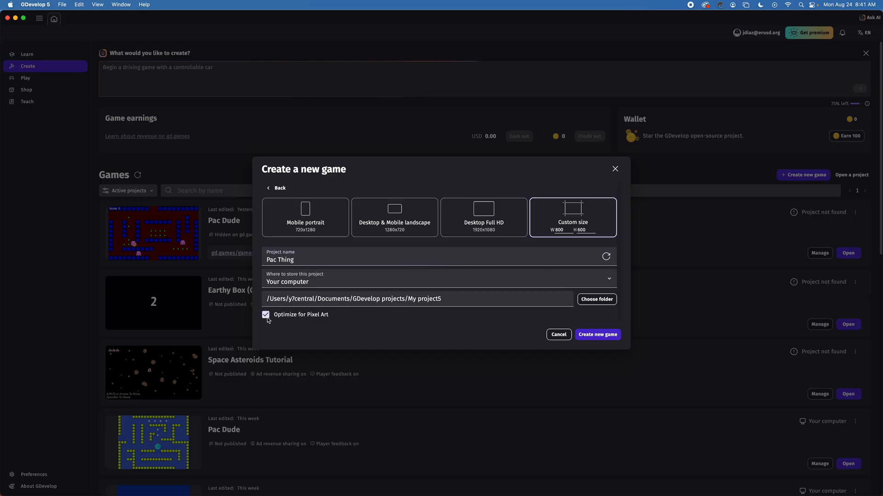
left_click(598, 336)
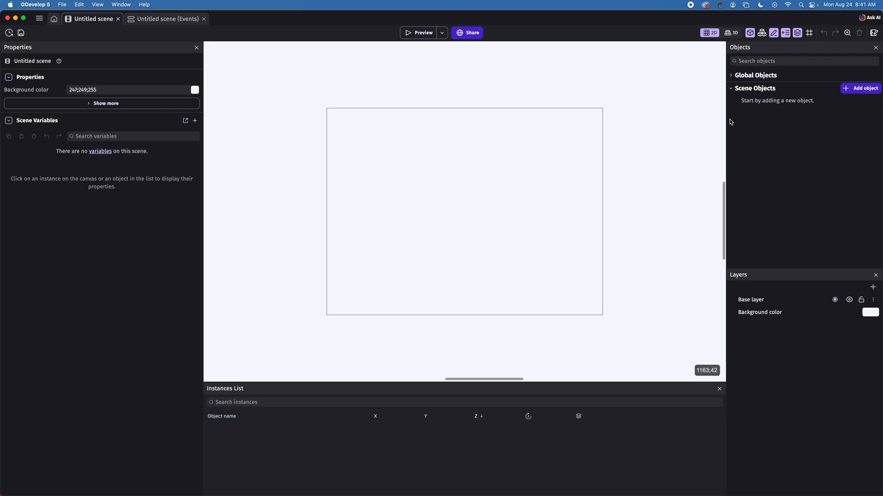
Step: Set the scene's background color to dark blue (0;39;155) and show the scene grid
left_click(870, 312)
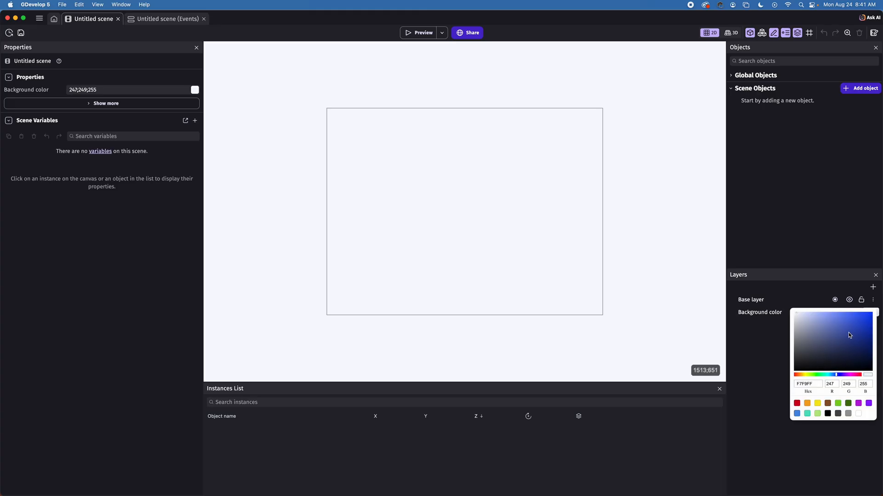
left_click_drag(852, 339, 877, 339)
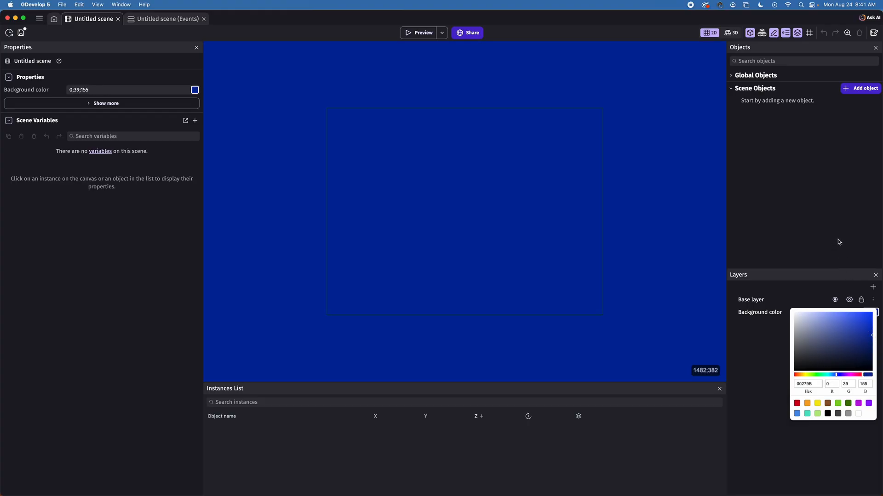
left_click(809, 34)
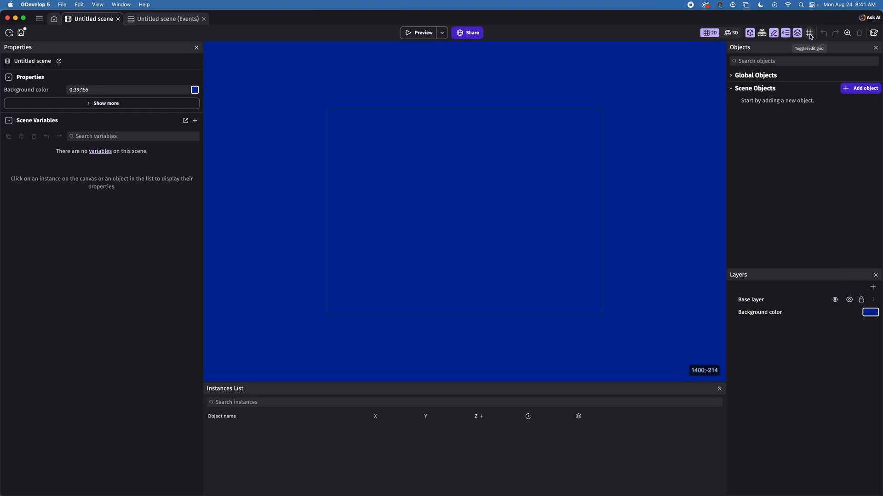
left_click(810, 34)
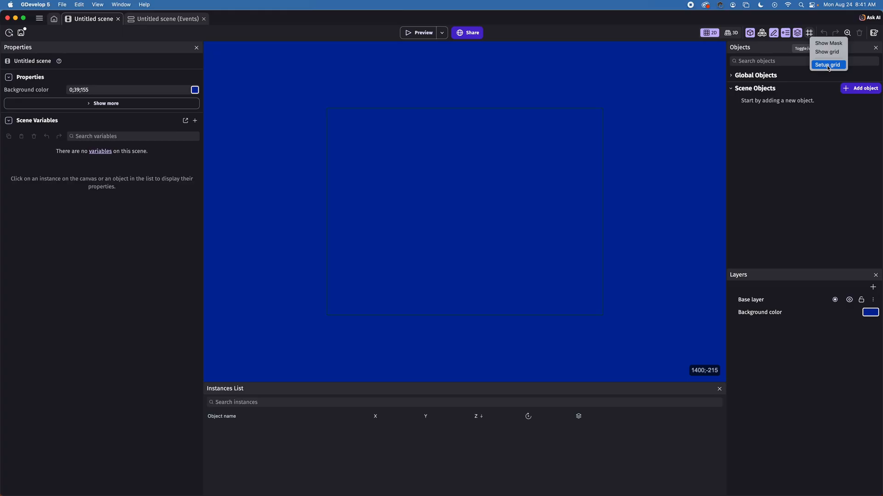
left_click(827, 52)
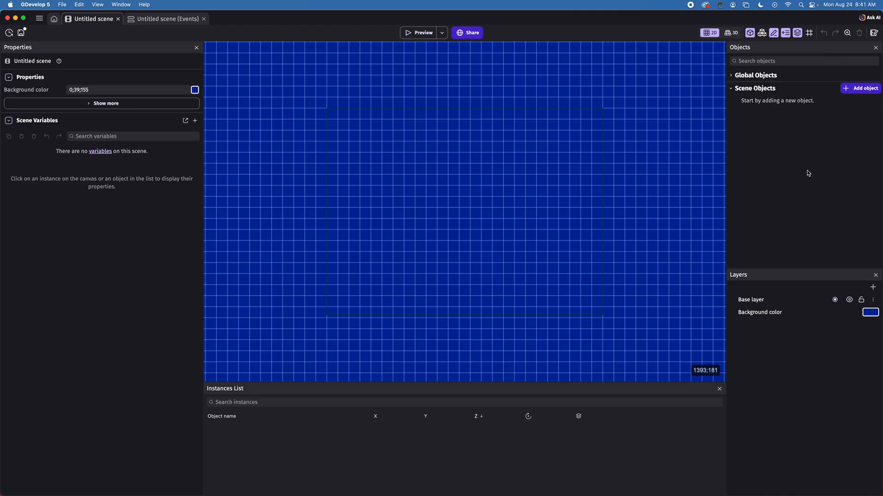
Step: Add a new Sprite object from scratch and start drawing its image in Piskel on a 64x64 canvas
left_click(860, 92)
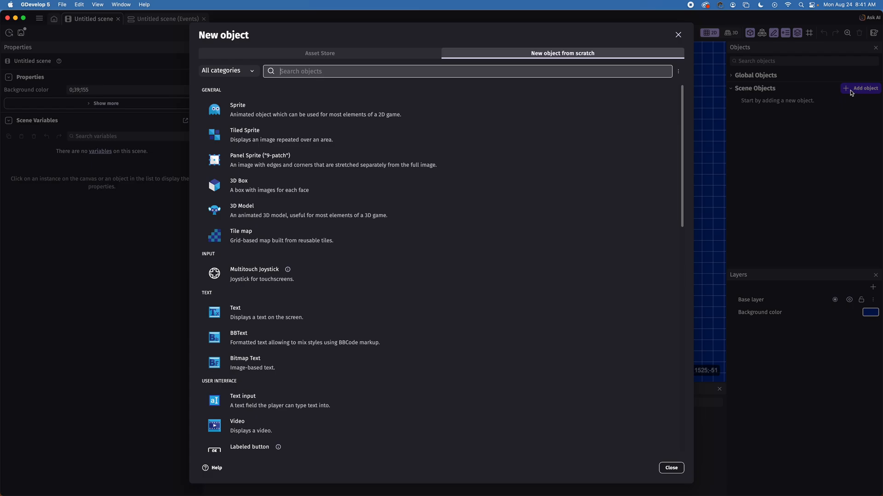
left_click(215, 114)
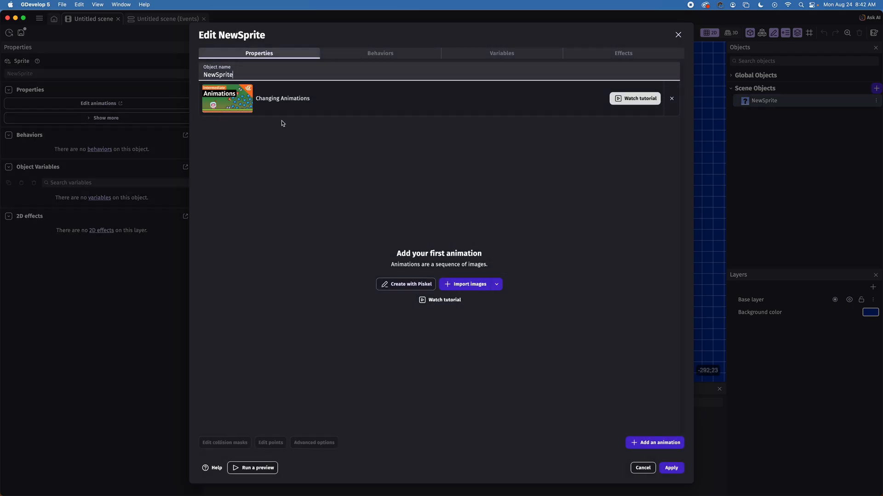
left_click(403, 285)
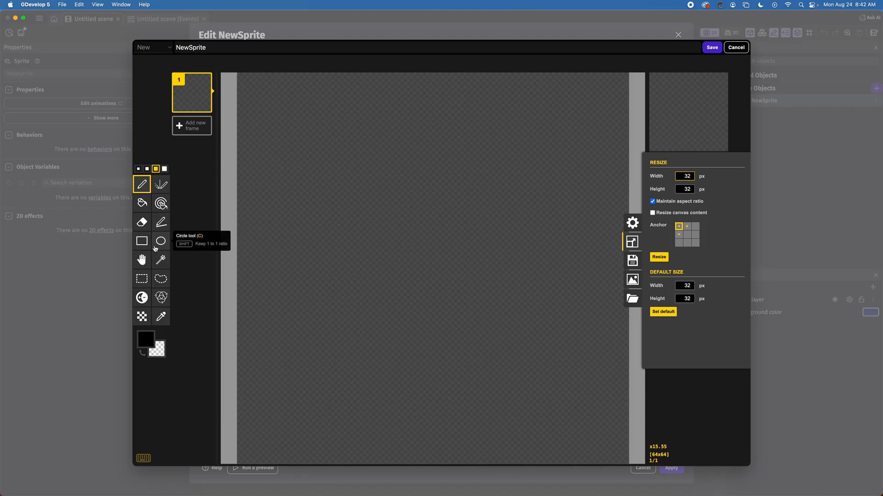
Step: Draw a bright green (#1eef00) circle that fills the whole canvas and fill its interior with the same green
scroll(366, 246, "down", 1)
left_click(160, 241)
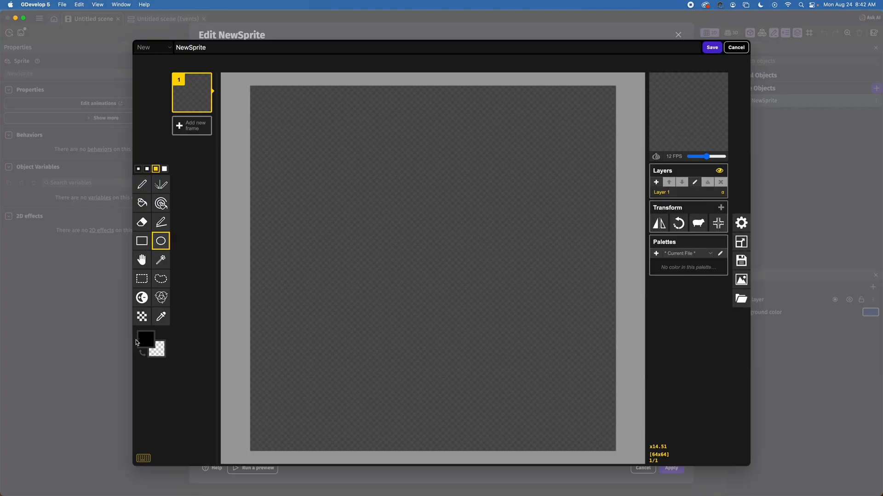
left_click(136, 340)
left_click(221, 372)
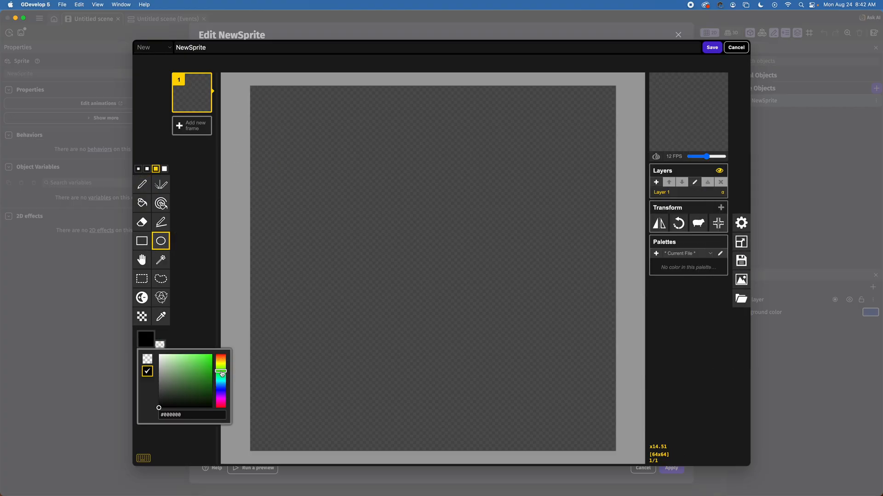
left_click(213, 357)
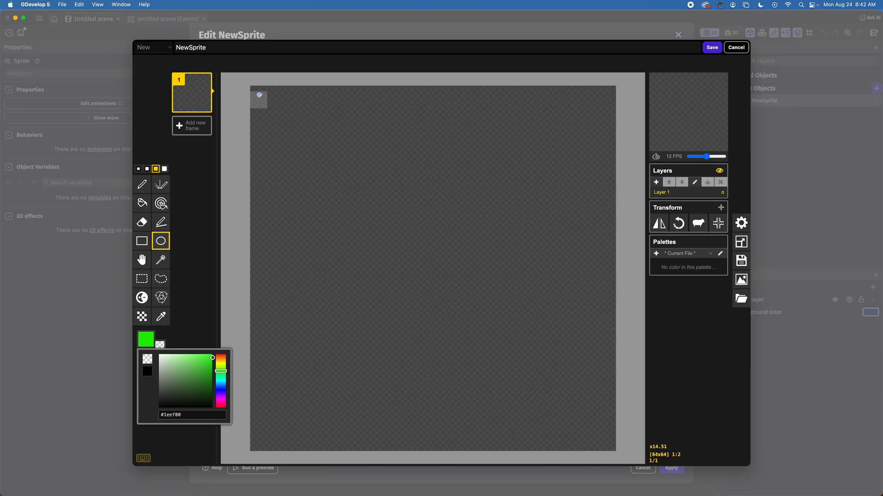
left_click_drag(257, 93, 610, 449)
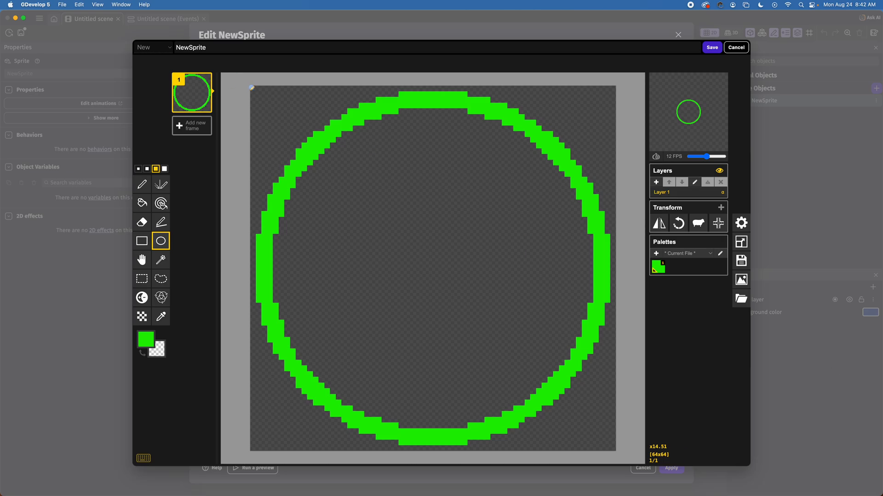
left_click_drag(252, 87, 612, 447)
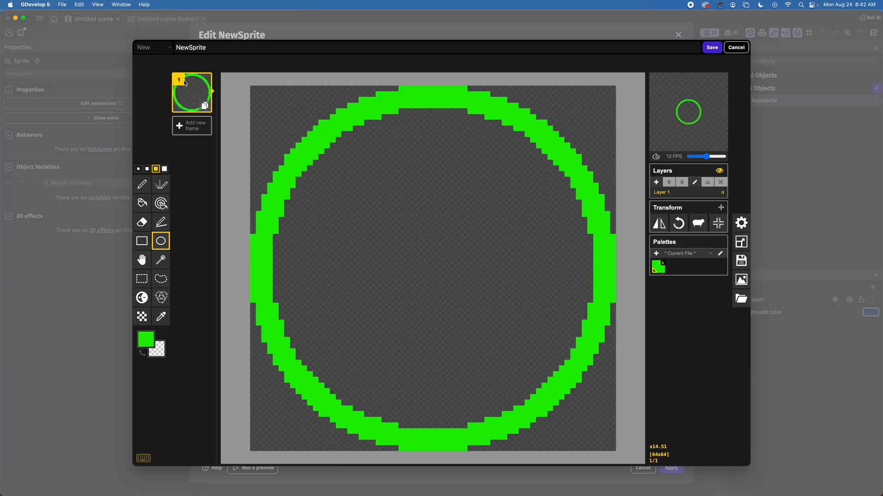
left_click(142, 203)
left_click(368, 258)
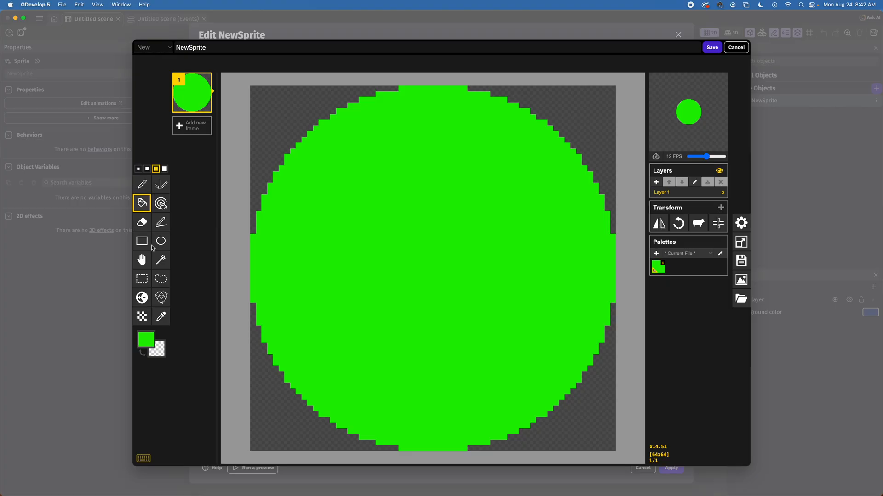
Step: Draw a black eye in the circle's upper right and a black, slightly rising mouth line reaching its right edge
left_click(142, 185)
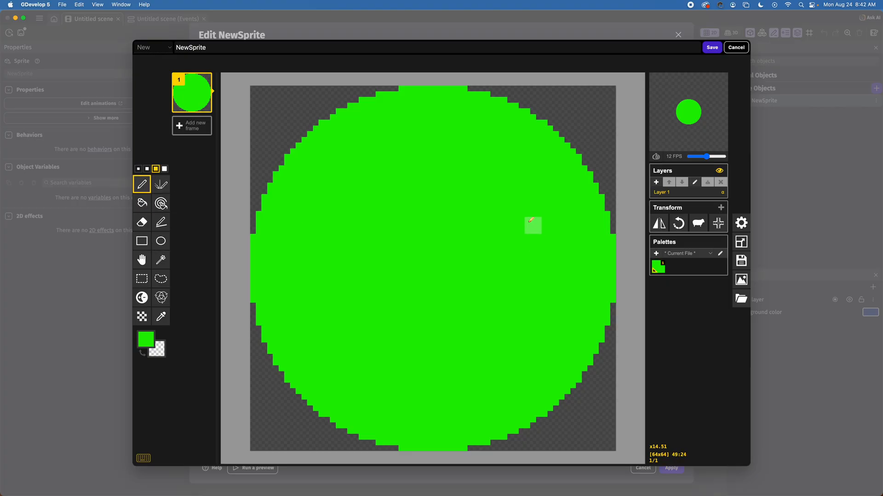
left_click(153, 336)
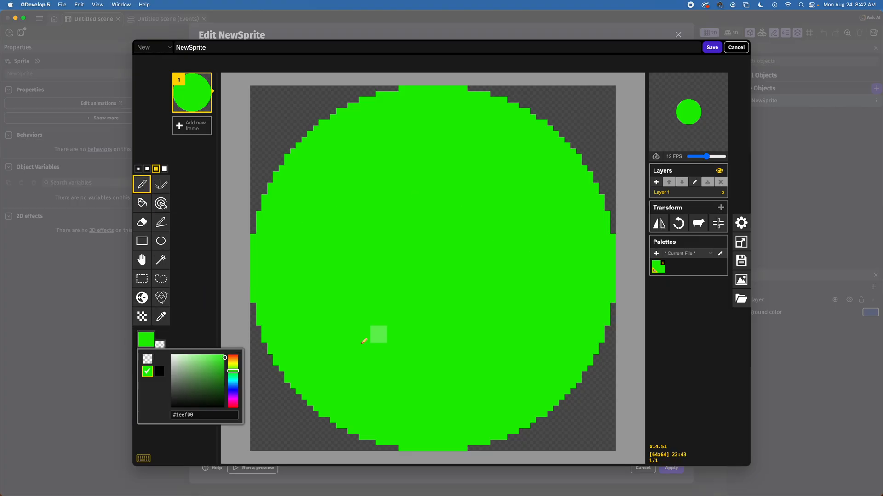
left_click_drag(173, 406, 168, 412)
mouse_move(502, 200)
left_mouse_down()
mouse_move(521, 189)
mouse_move(506, 203)
mouse_move(517, 208)
left_mouse_up()
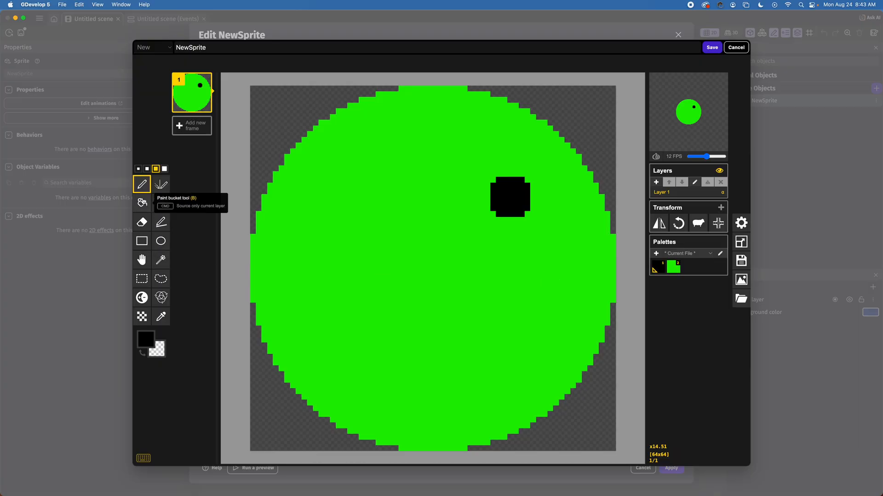
left_click_drag(441, 317, 605, 288)
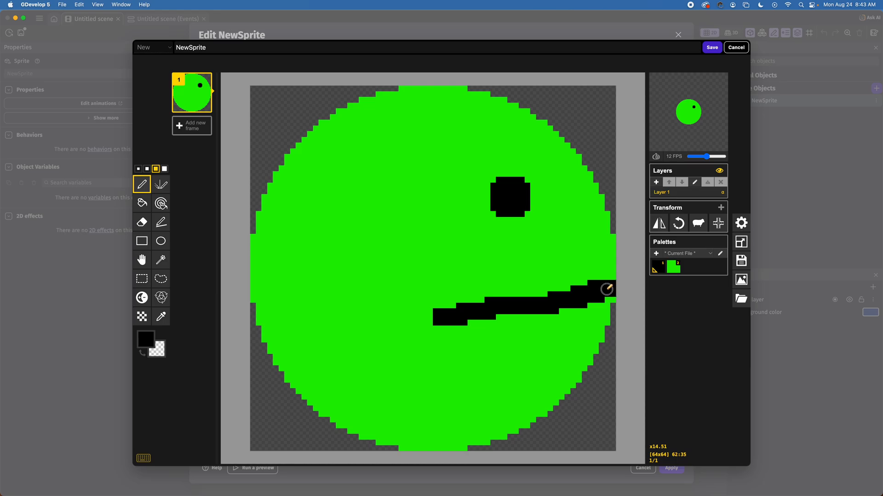
Step: Duplicate the first frame and erase a narrow wedge beneath the copy's mouth line to open the mouth slightly
left_click(206, 107)
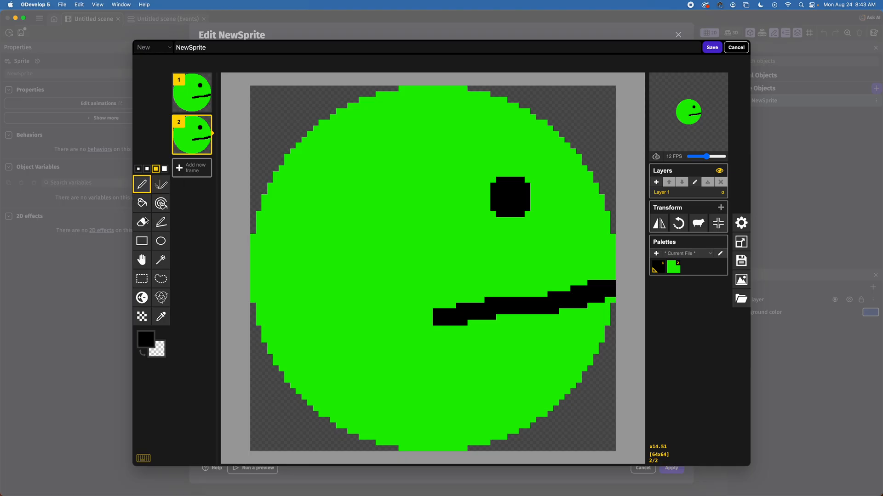
left_click(144, 225)
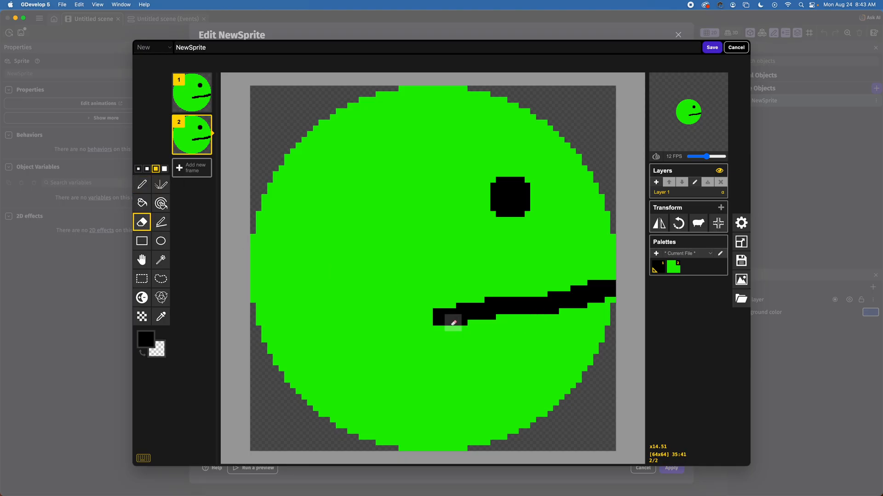
left_click_drag(450, 324, 608, 292)
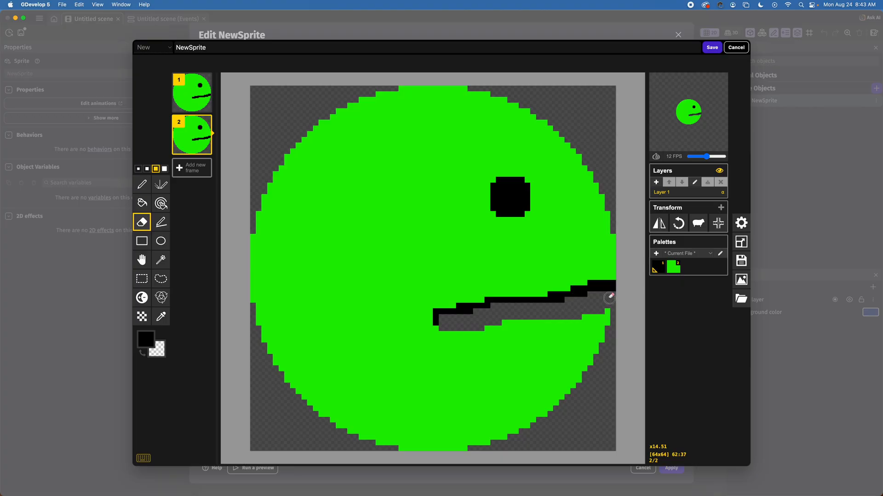
mouse_move(450, 326)
left_mouse_down()
mouse_move(611, 311)
mouse_move(485, 329)
mouse_move(603, 331)
left_mouse_up()
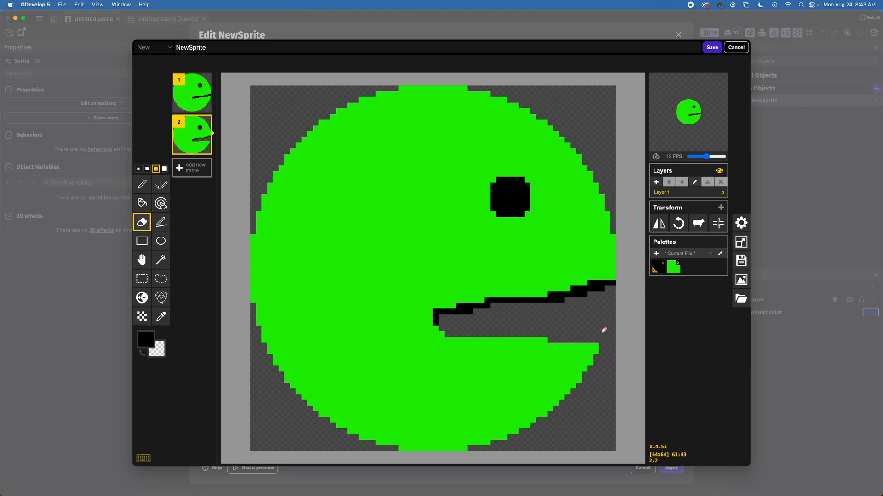
Step: Outline the lower edge of the second frame's open mouth in black with the smallest pen size
left_click(143, 190)
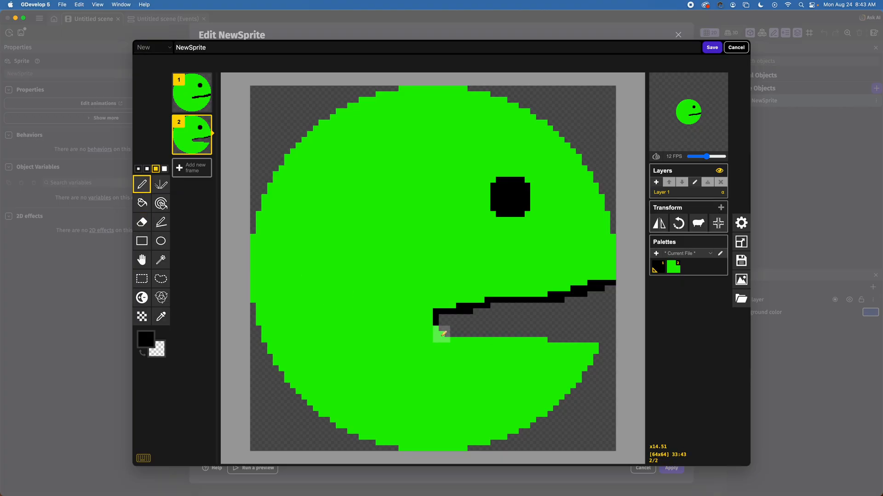
left_click(146, 169)
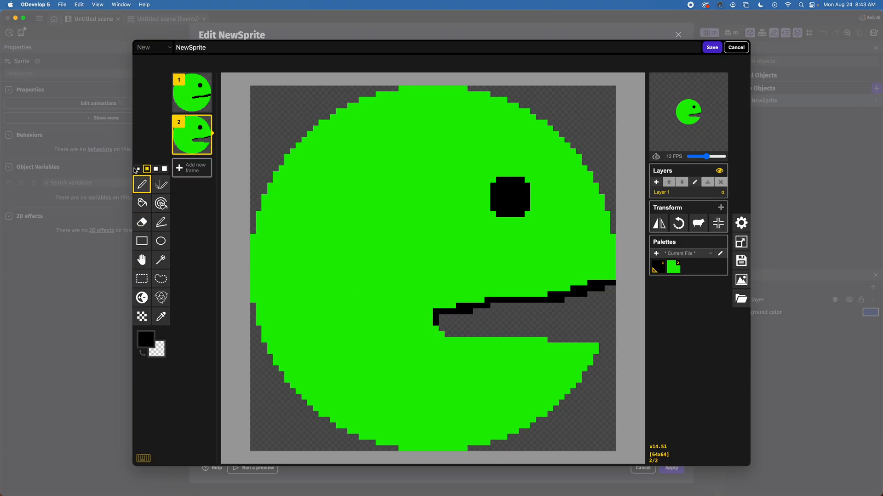
left_click(138, 170)
left_click_drag(436, 327, 595, 346)
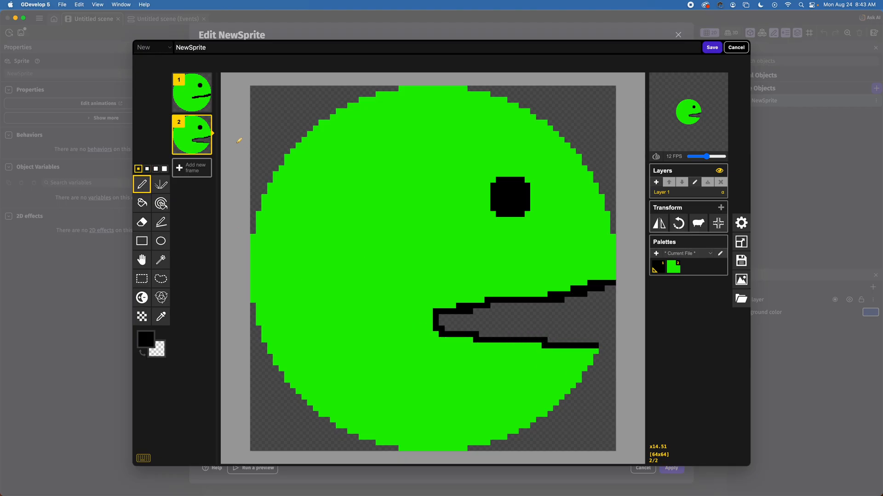
Step: Duplicate the second frame and erase the copy's black mouth outline with a larger eraser
left_click(203, 148)
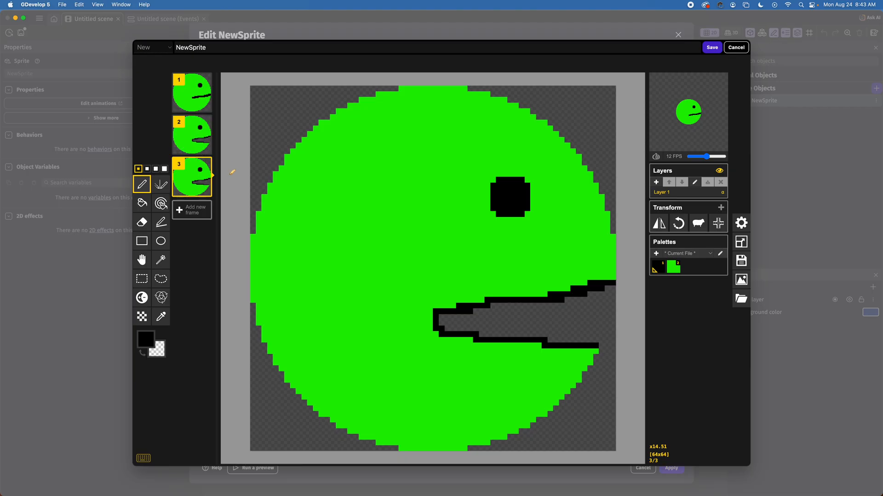
left_click(142, 224)
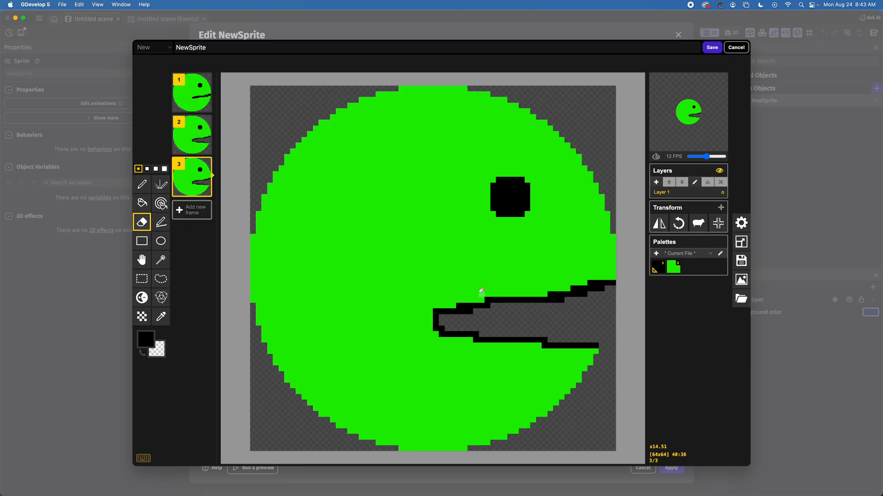
left_click(155, 169)
mouse_move(458, 315)
left_mouse_down()
mouse_move(437, 313)
mouse_move(605, 290)
mouse_move(526, 296)
mouse_move(629, 278)
mouse_move(429, 315)
mouse_move(469, 332)
mouse_move(613, 355)
left_mouse_up()
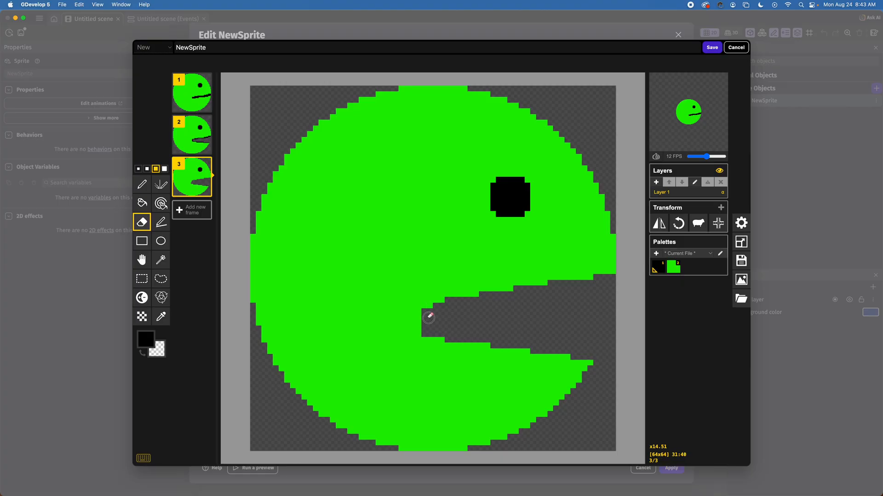
Step: Erase more of the green above, below and behind the third frame's mouth to form a wide-open wedge
mouse_move(619, 270)
left_mouse_down()
mouse_move(445, 303)
mouse_move(614, 250)
left_mouse_up()
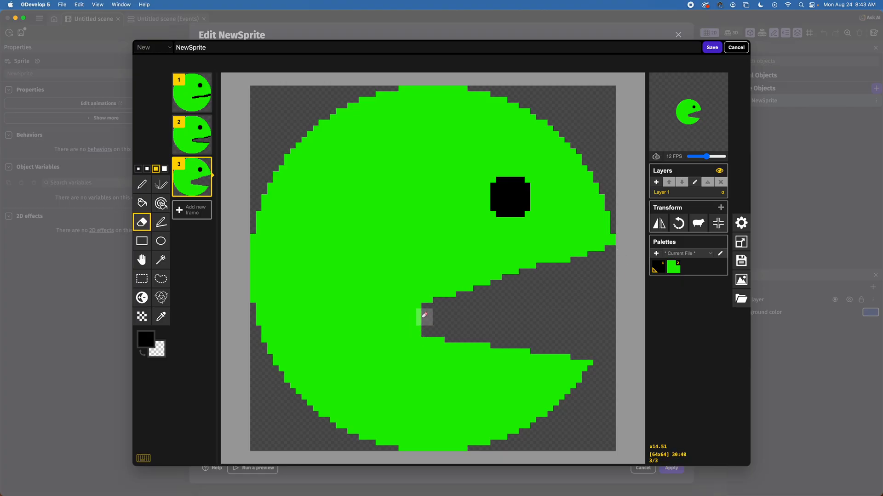
left_click(418, 316)
left_click_drag(419, 322, 595, 358)
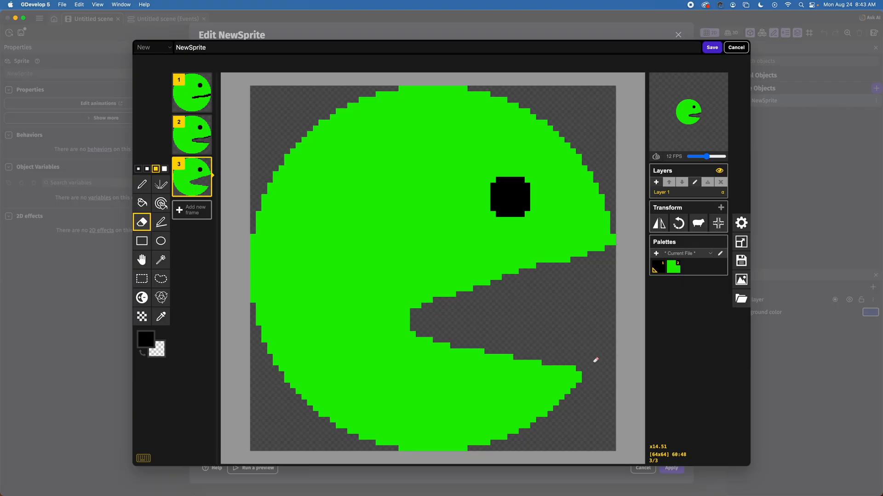
left_click(407, 321)
mouse_move(407, 321)
left_mouse_down()
mouse_move(514, 357)
mouse_move(607, 366)
mouse_move(494, 351)
mouse_move(596, 374)
left_mouse_up()
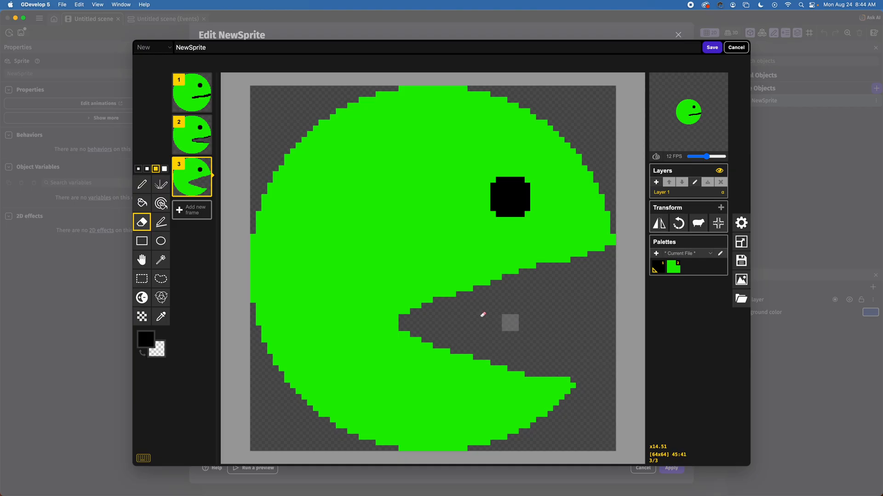
Step: Erase green along the third frame's upper jaw and outline both mouth edges in black with the smallest pen size
left_click_drag(412, 302, 610, 263)
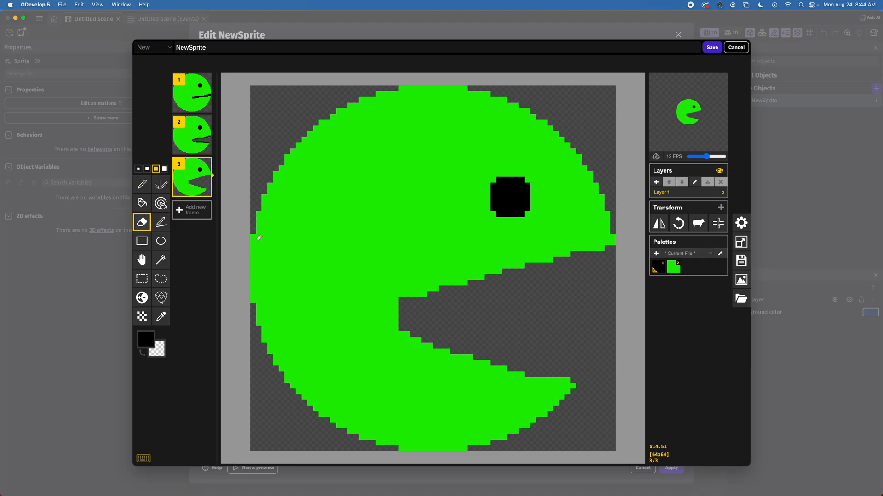
left_click(147, 188)
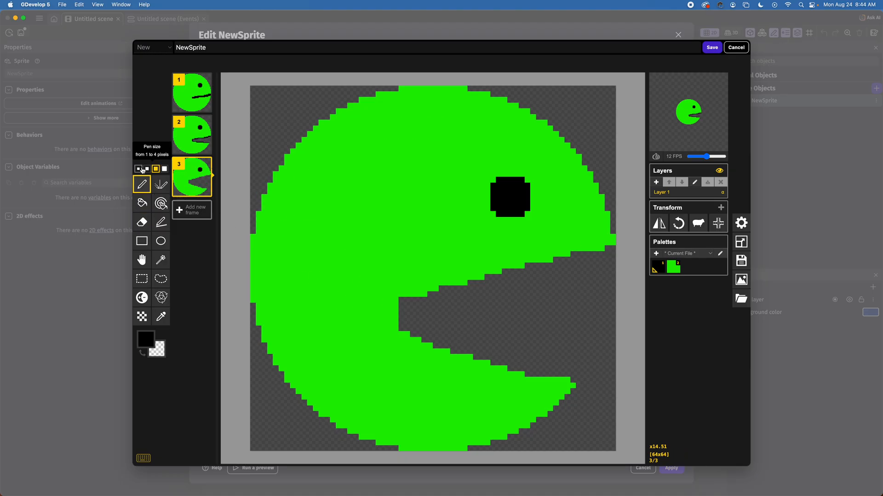
left_click(140, 169)
left_click_drag(408, 300, 612, 245)
mouse_move(404, 326)
left_mouse_down()
mouse_move(457, 353)
mouse_move(573, 378)
left_mouse_up()
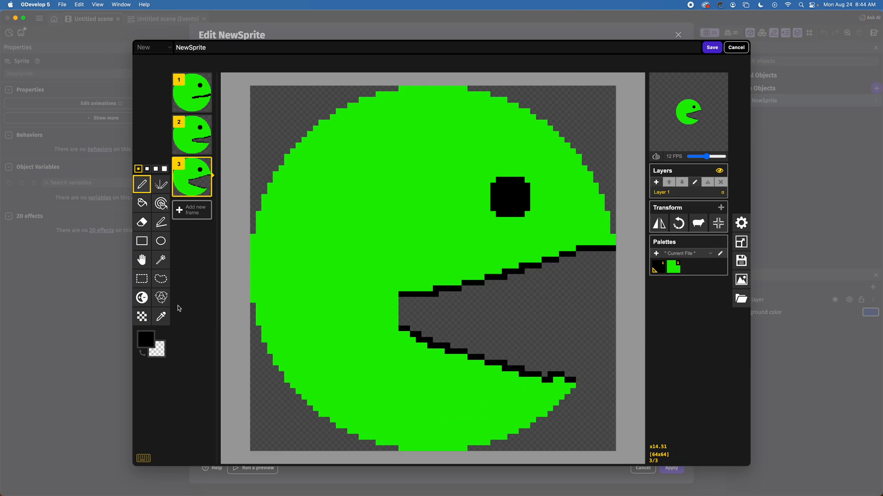
Step: Straighten the black outline near the third frame's lower jaw tip and save the sprite's three frames
left_click(141, 222)
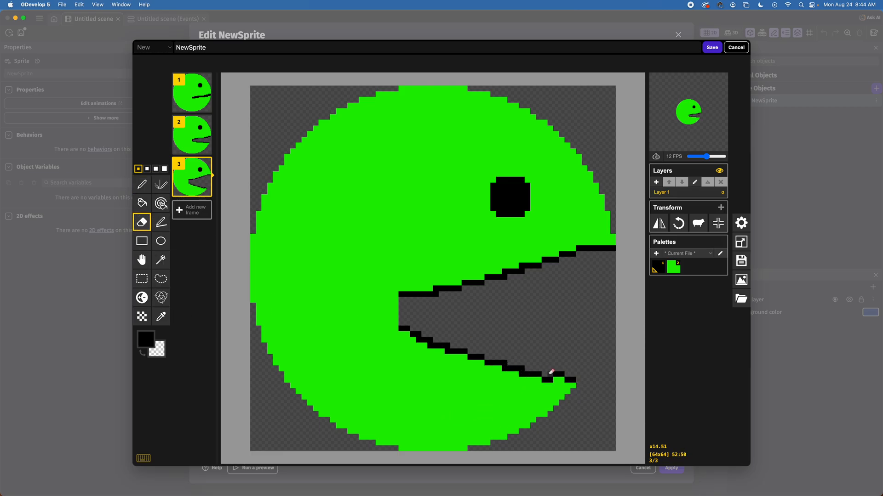
left_click(139, 189)
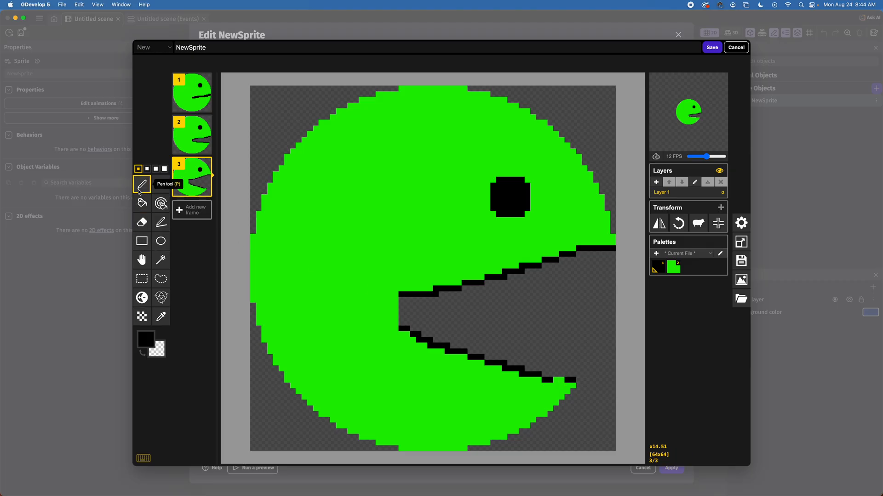
left_click_drag(548, 379, 570, 381)
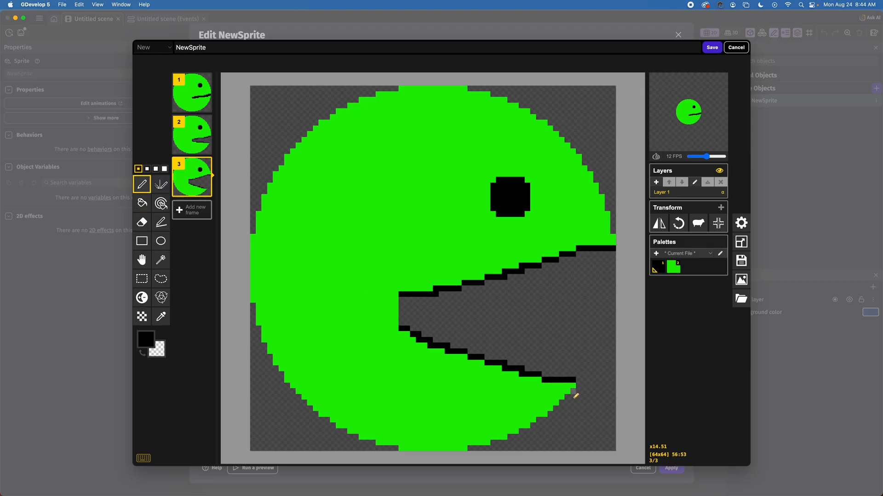
mouse_move(716, 80)
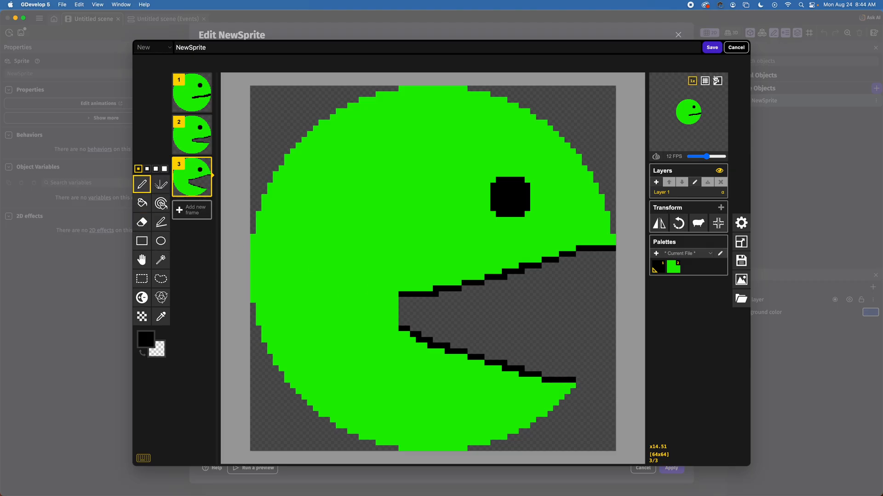
left_click(715, 49)
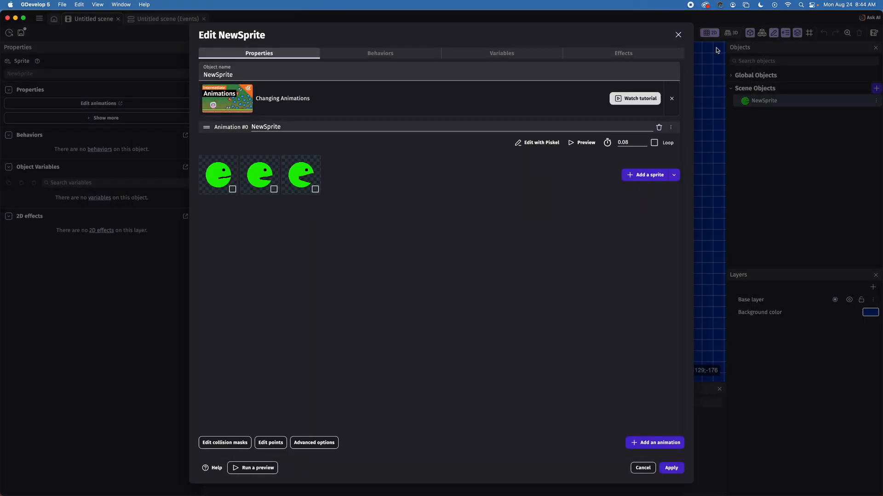
Step: Set the animation to loop with 0.1 seconds between frames and preview its playback
left_click(581, 142)
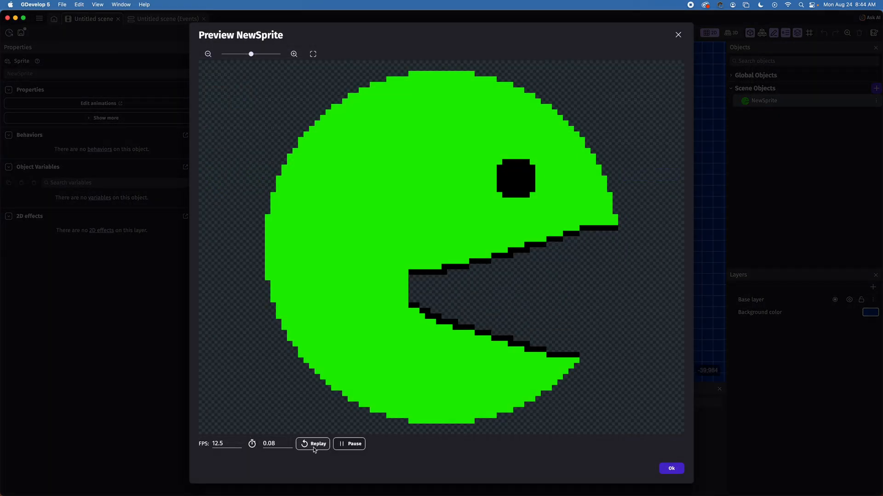
left_click(672, 468)
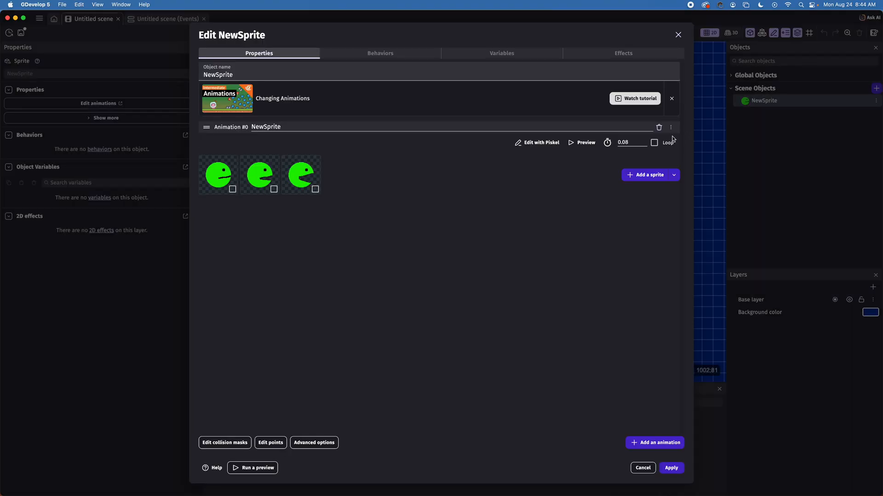
left_click(654, 142)
left_click(644, 141)
left_click(644, 141)
left_click(644, 141)
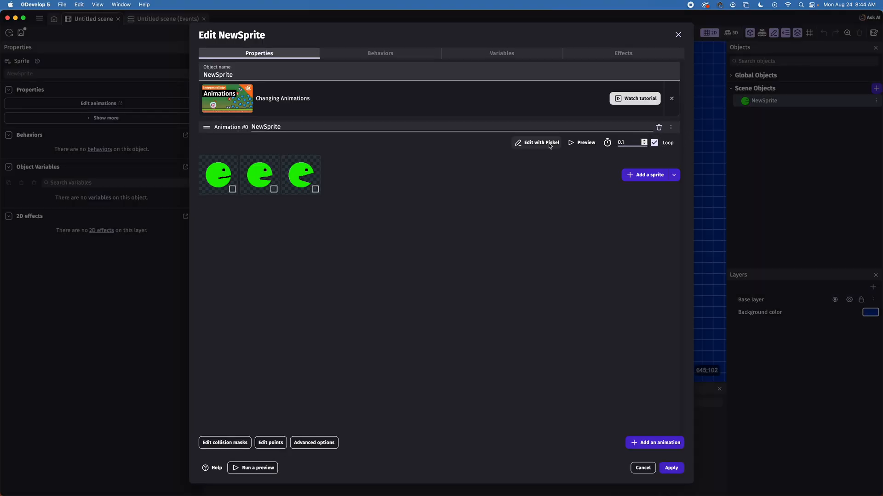
left_click(581, 143)
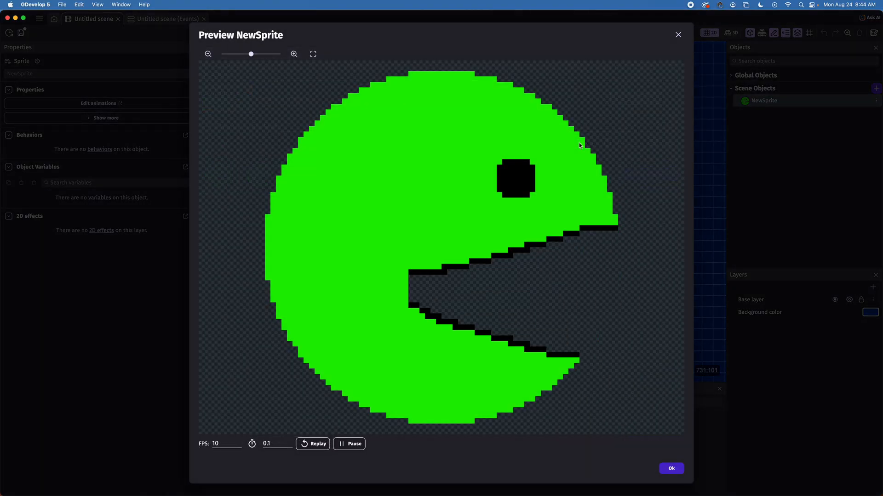
left_click(673, 472)
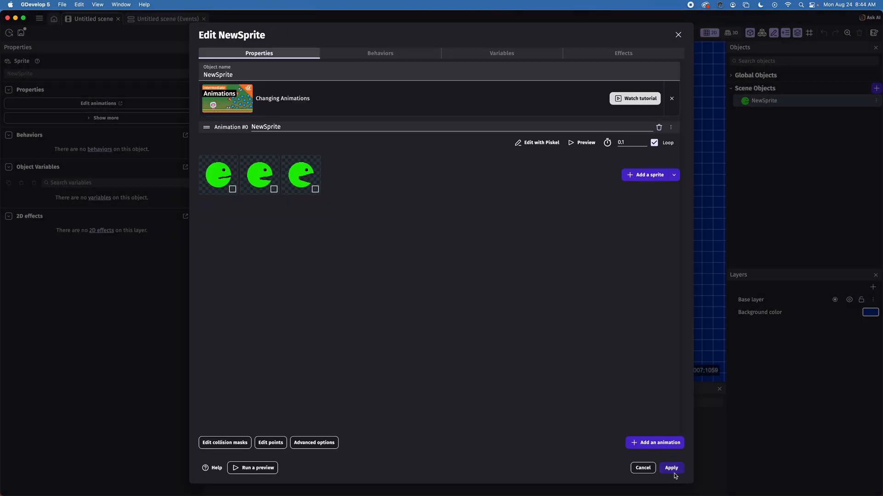
Step: Rename the animation to bite and the sprite object to Player
double_click(275, 127)
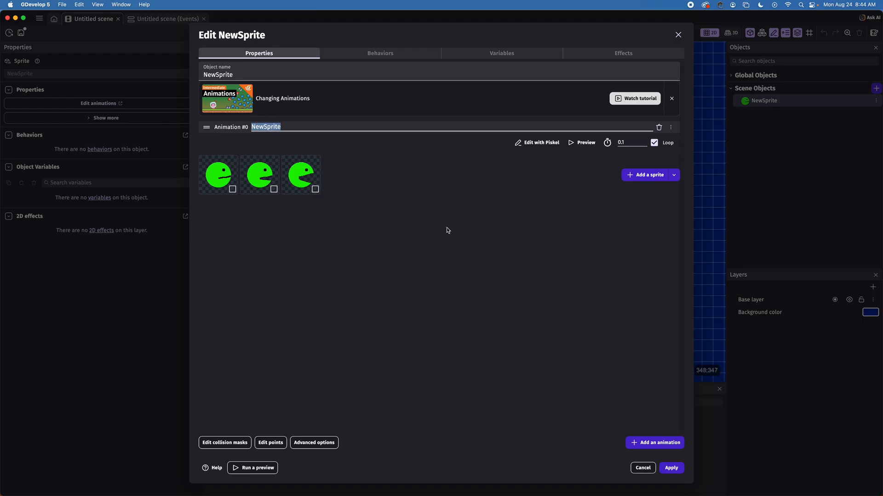
type("bite")
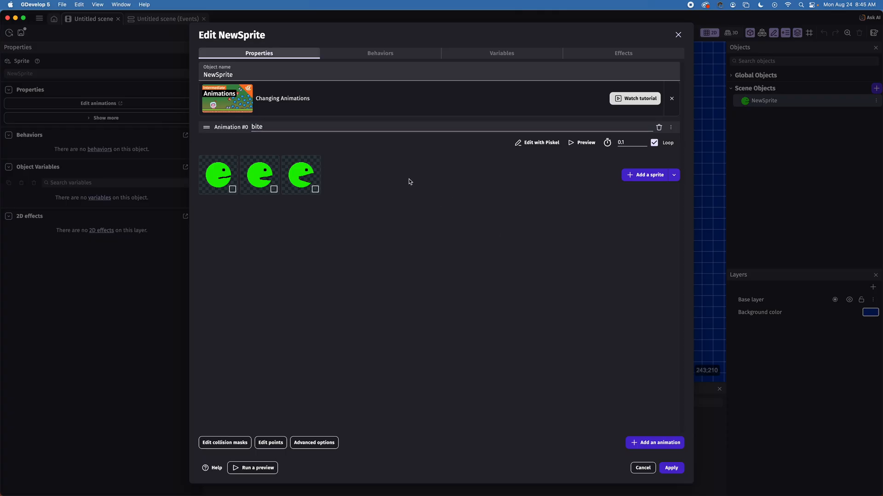
double_click(219, 74)
type("Player")
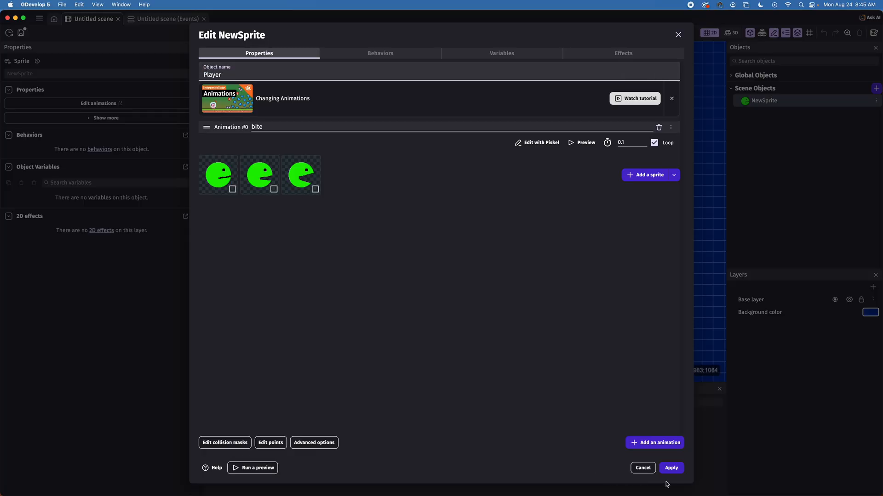
Step: Apply the object edits and place a Player instance in the scene at X 352, Y 224
left_click(671, 468)
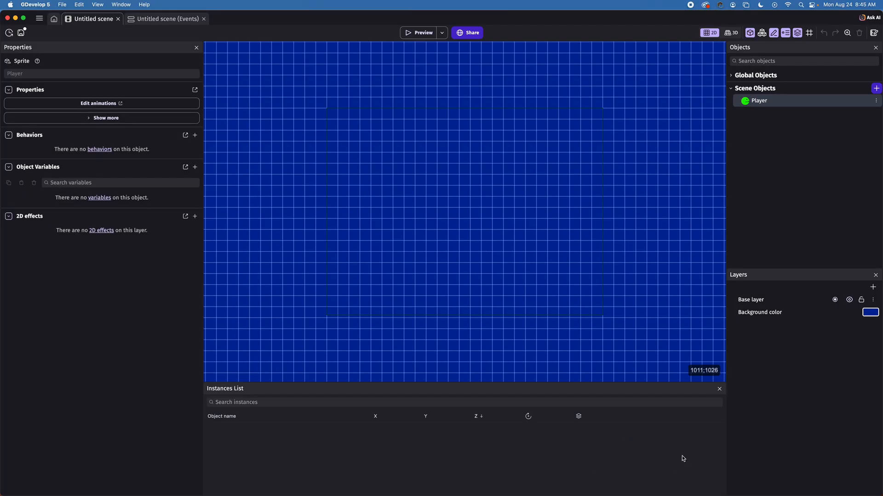
left_click_drag(763, 104, 447, 182)
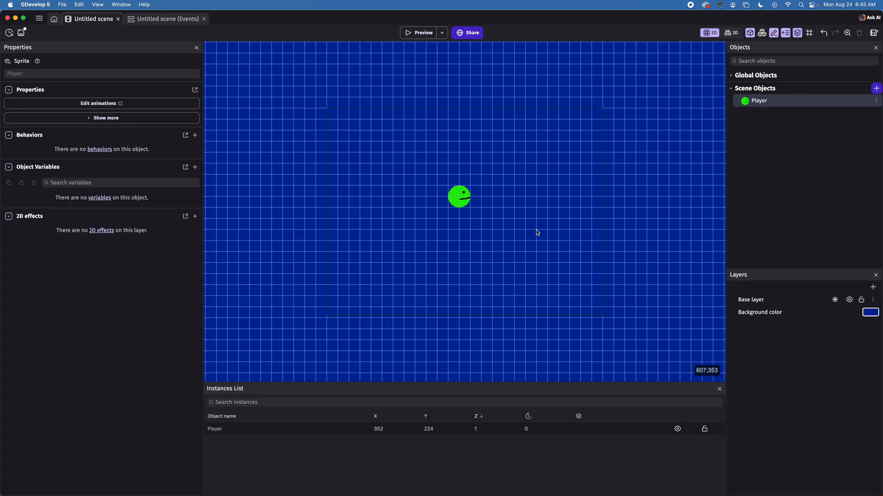
Step: Resize the Player's bite frames to 32 × 32 px including the canvas content, and save and apply the change
left_click(875, 102)
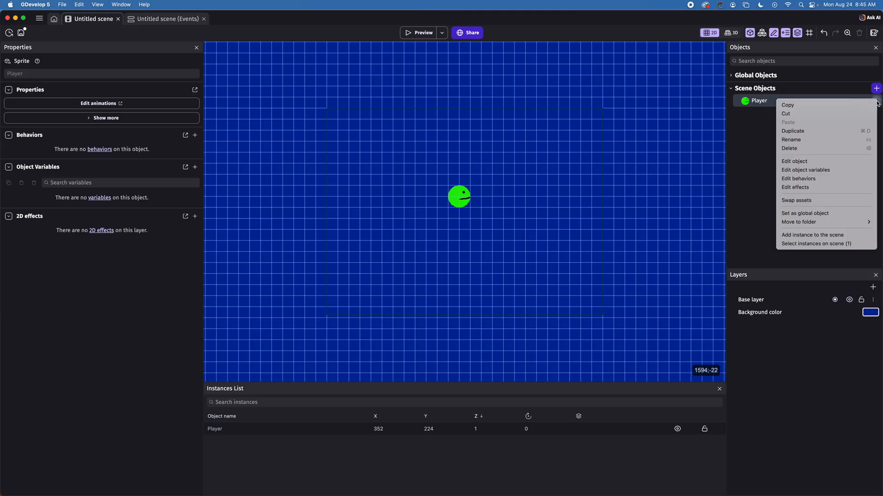
left_click(850, 162)
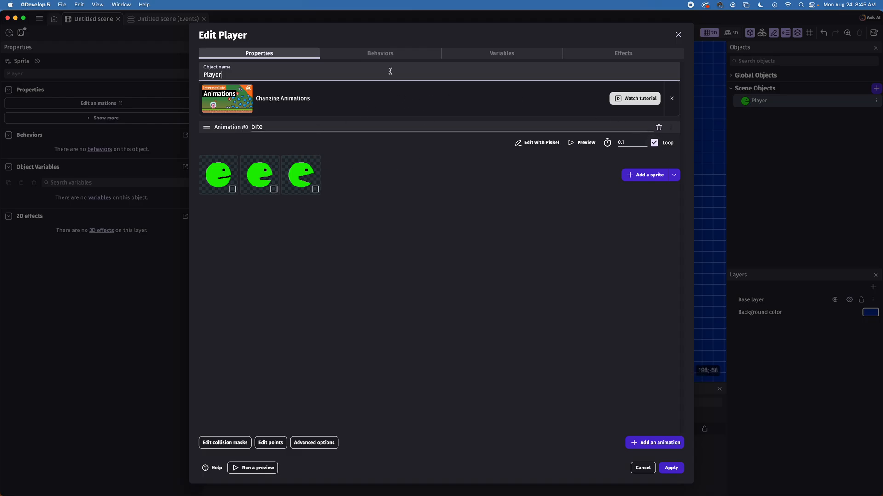
left_click(549, 143)
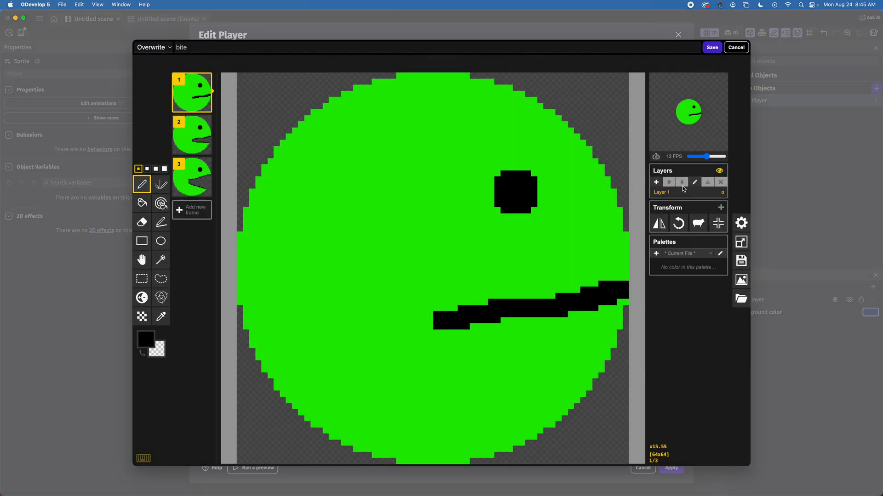
left_click(743, 243)
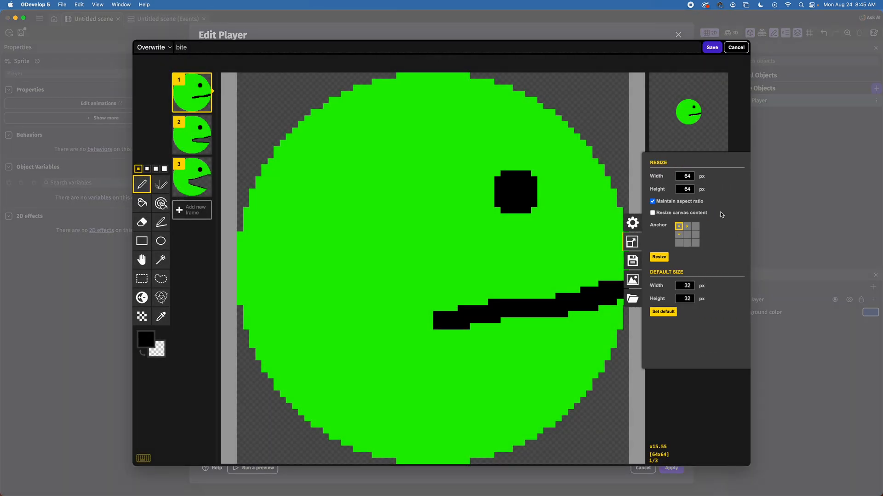
double_click(682, 176)
type("32")
left_click(653, 214)
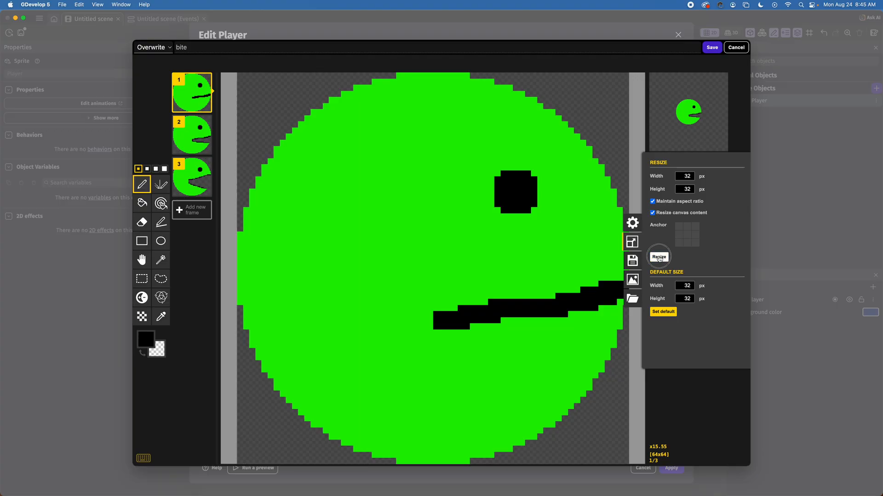
left_click(658, 257)
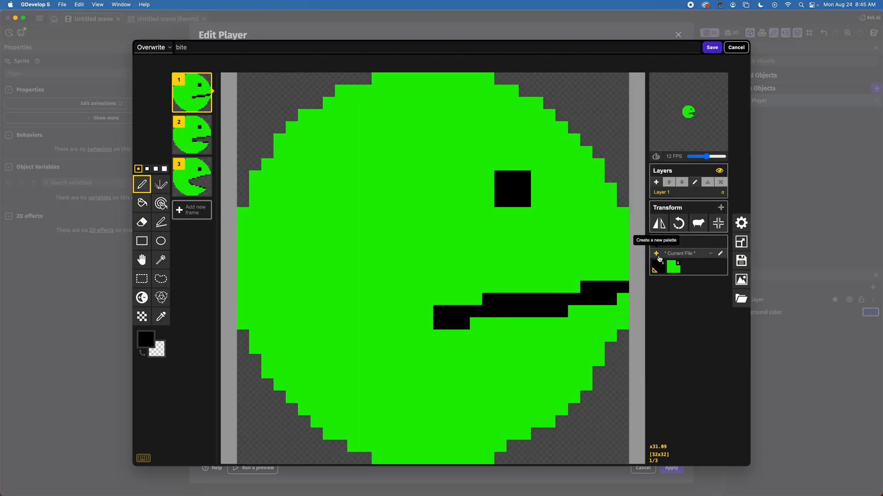
left_click(711, 48)
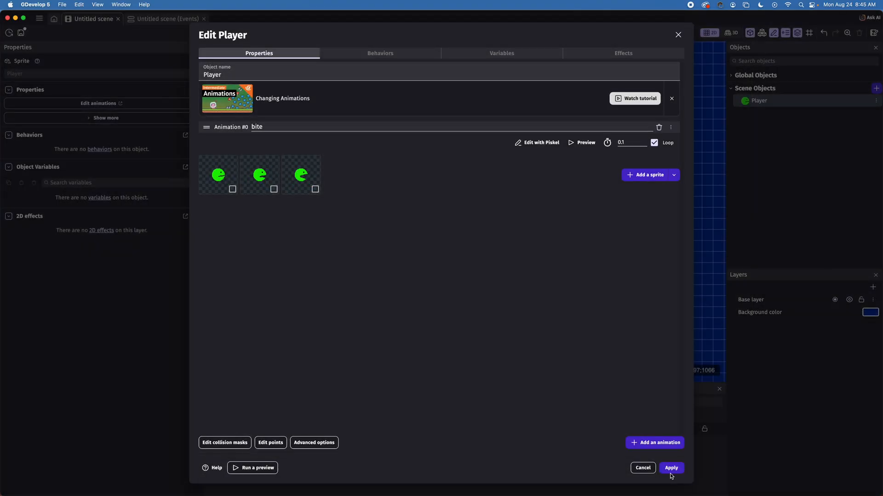
left_click(670, 468)
Step: Place a new Player instance at X 544, Y 160 and delete the earlier one at X 352, Y 224
left_click_drag(756, 101, 521, 165)
left_click(454, 192)
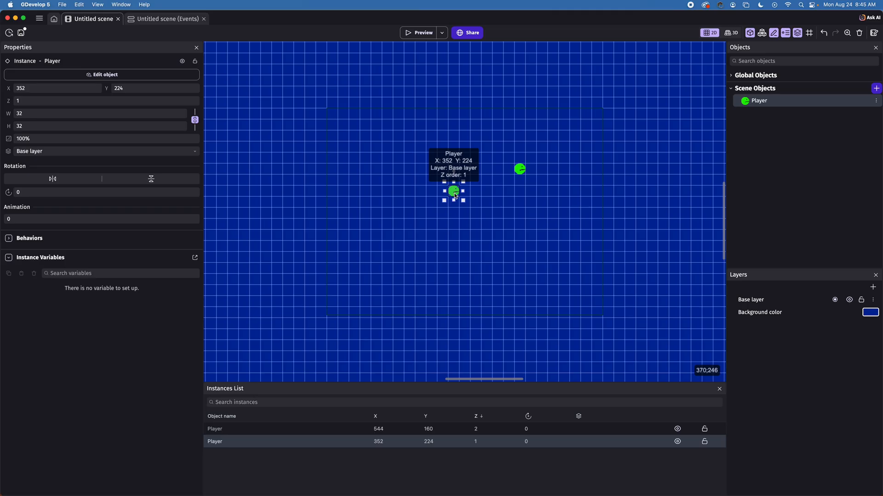
key("Delete")
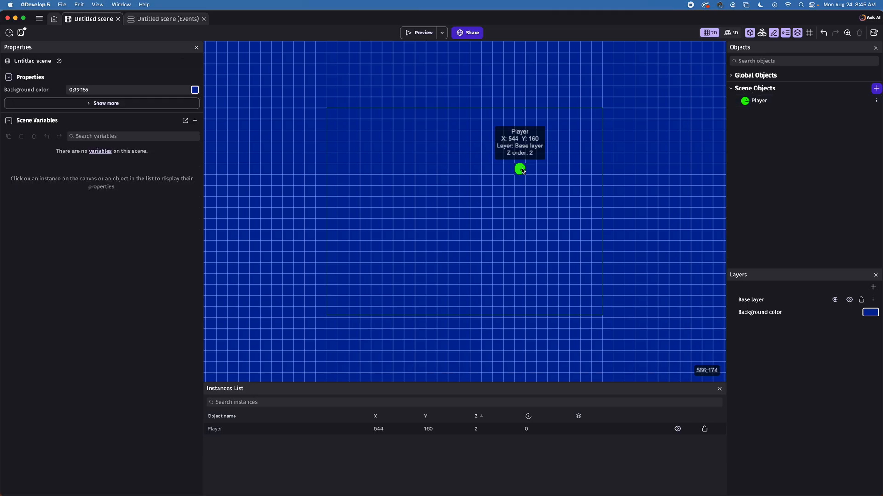
Step: Preview the game to check the Player's mouth animation, and close the preview window
left_click(423, 33)
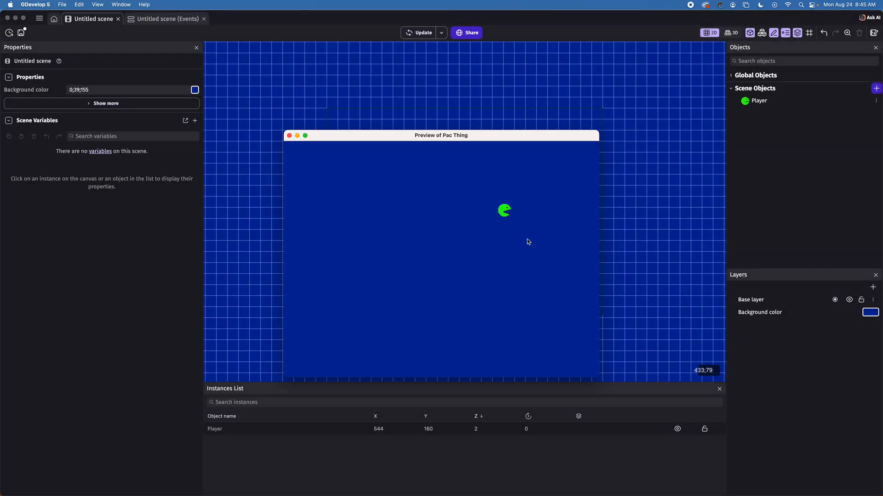
left_click(289, 136)
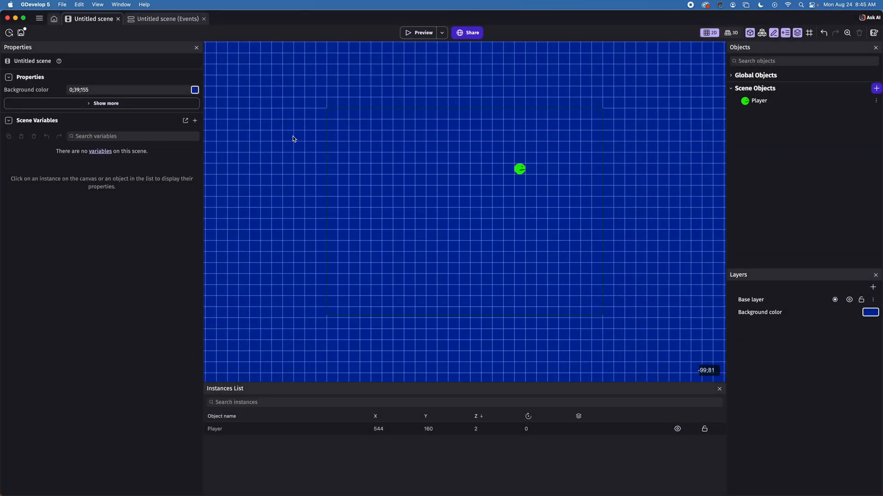
Step: Add the Top-down movement (4 or 8 directions) behavior to the Player object
left_click(876, 101)
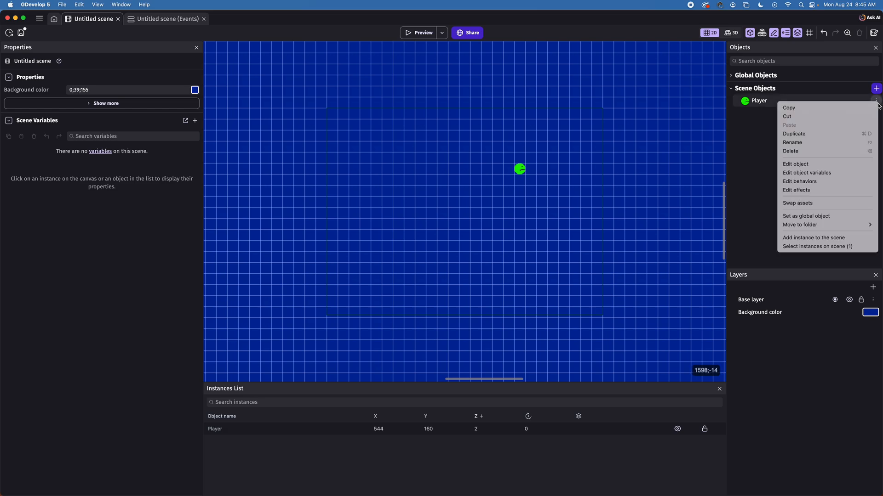
left_click(844, 183)
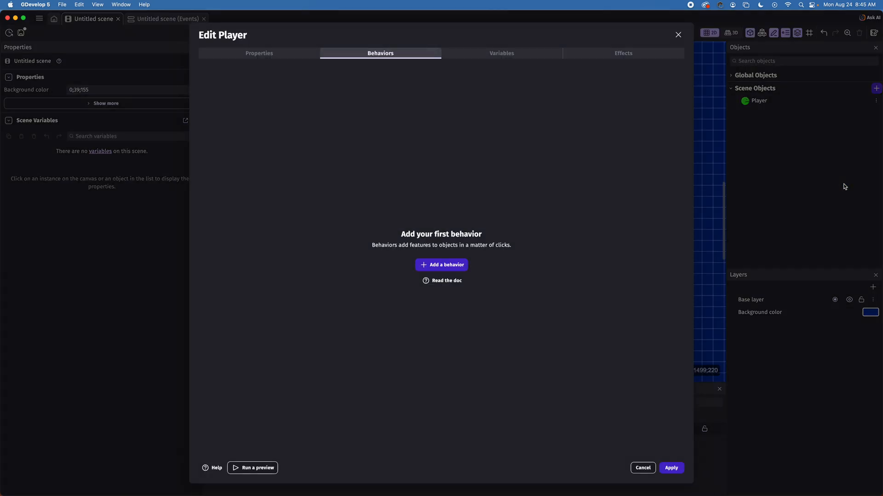
left_click(445, 267)
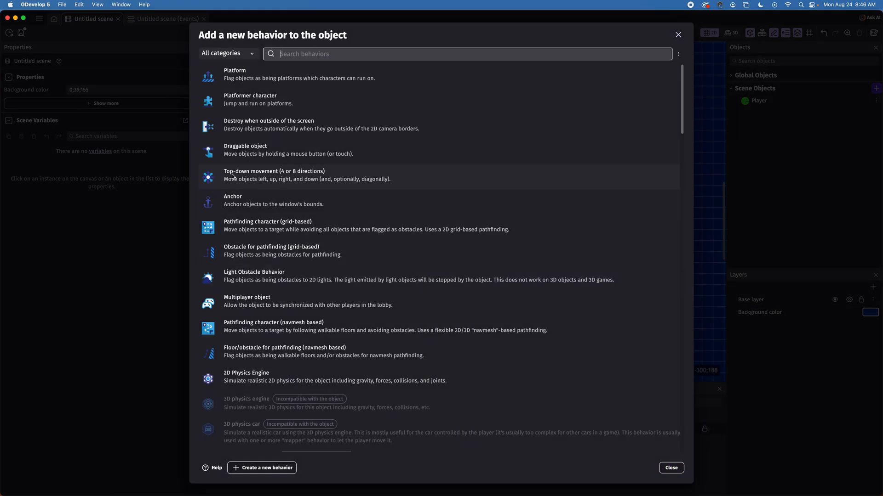
left_click(257, 178)
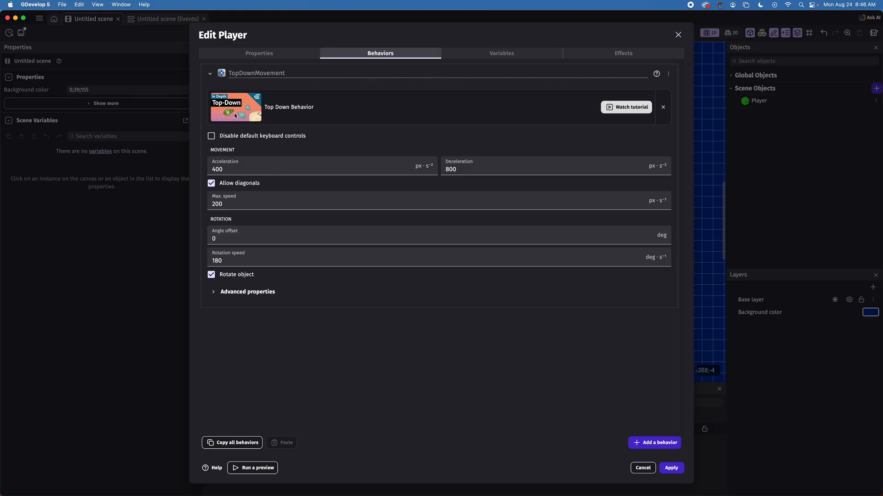
Step: Set the Player's top-down movement to max. speed 500, acceleration 1000 and deceleration 1000, and apply the changes
double_click(236, 205)
type("500")
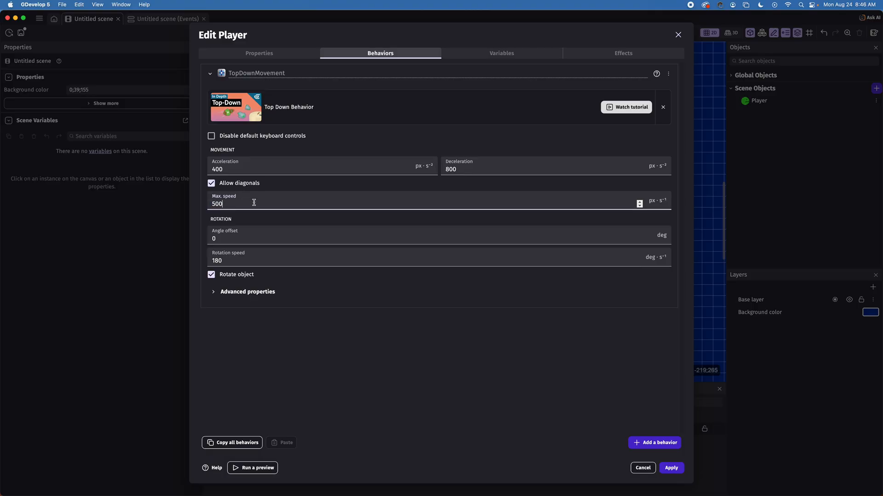
double_click(244, 167)
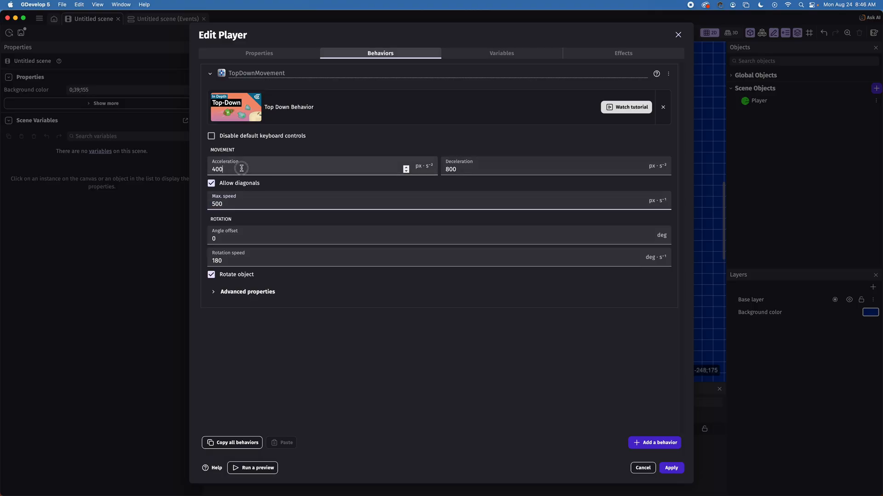
type("1000")
double_click(470, 169)
type("10")
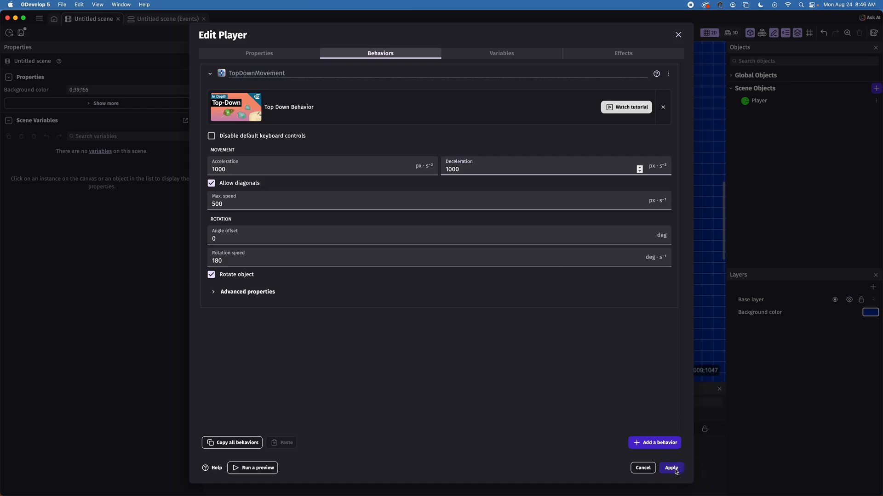
left_click(671, 468)
Step: Preview the game, steer the Player in all four directions to check its speed, and close the preview window
left_click(432, 33)
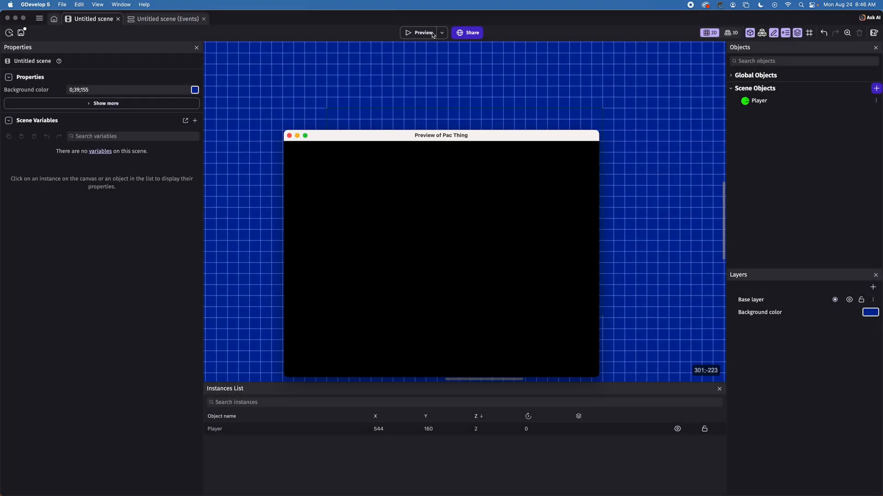
key("Left")
key("Right")
key("Down")
key("Up")
key("Right")
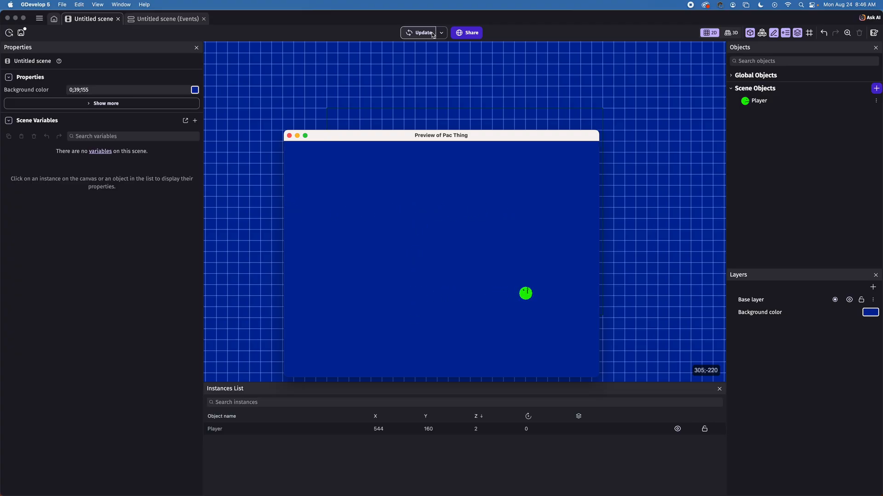
left_click(290, 136)
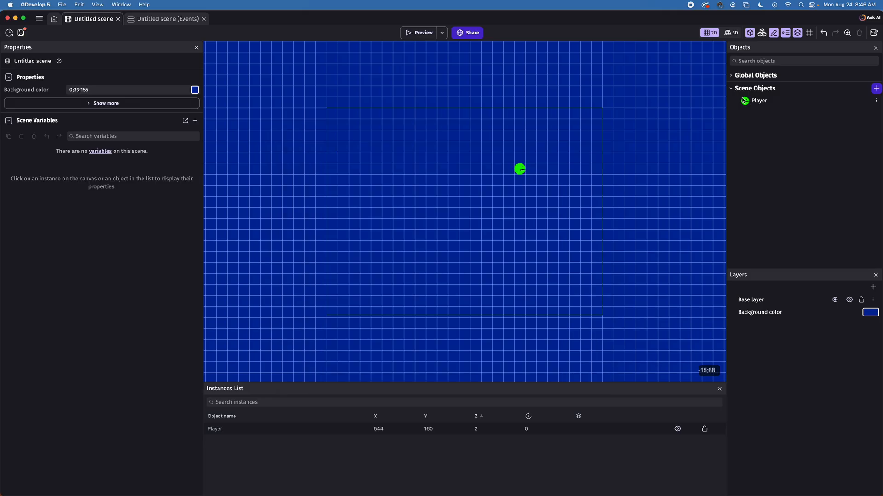
Step: Set the Player's top-down rotation speed to 1000 and its acceleration and deceleration to 2000, and apply the changes
right_click(778, 100)
left_click(850, 177)
left_click(213, 291)
left_click(245, 259)
double_click(245, 258)
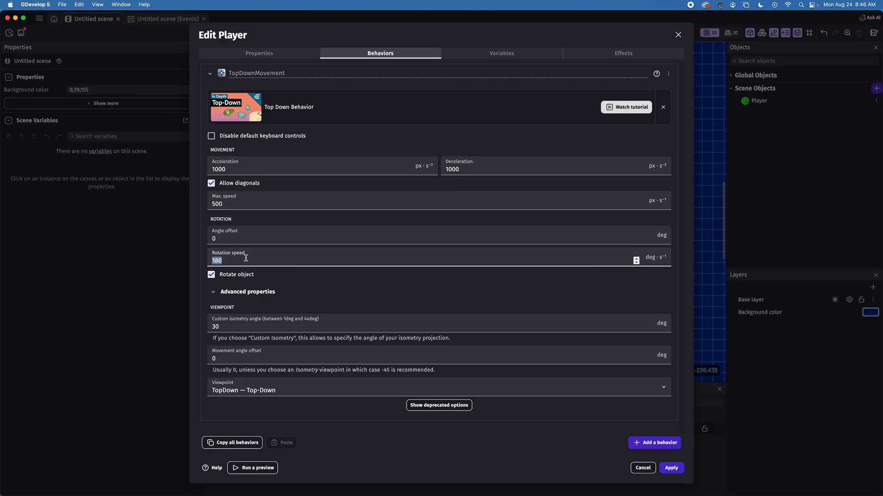
type("1")
double_click(270, 172)
type("2000")
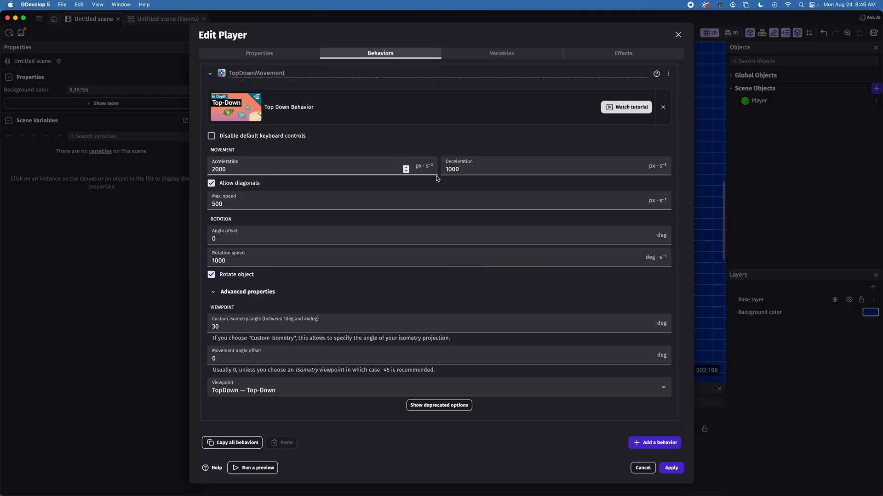
left_click(488, 170)
double_click(488, 169)
type("20")
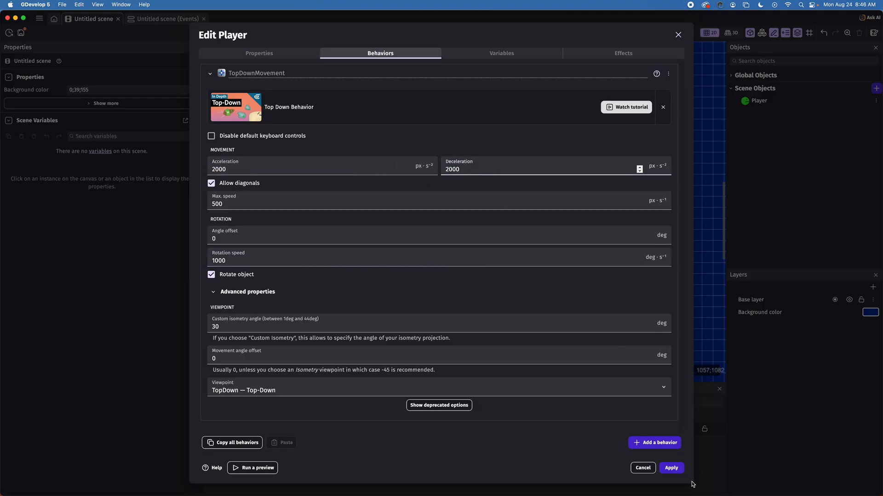
left_click(671, 468)
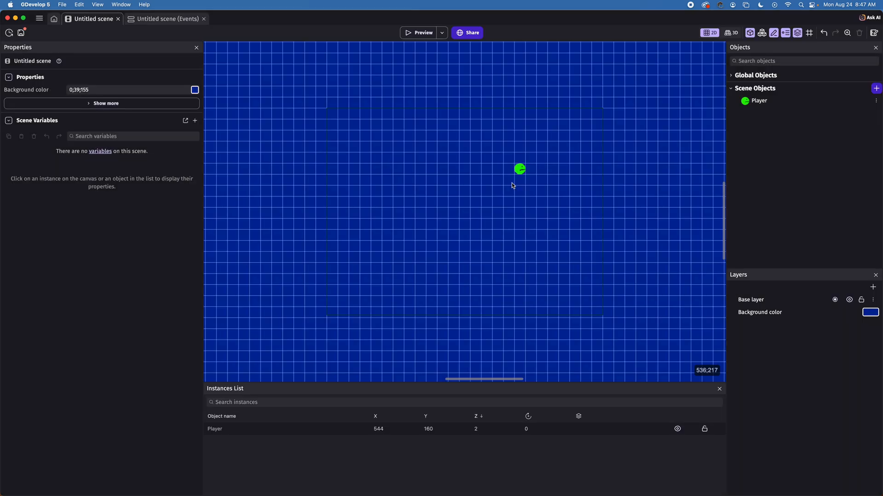
Step: Preview the game, steer the Player around to check its turning and acceleration response, and close the preview window
left_click(427, 35)
key("Left")
key("Down")
key("Right")
key("Up")
key("Right")
key("Down")
key("Left")
key("Up")
key("Left")
key("Down")
key("Right")
key("Left")
key("Up")
key("Right")
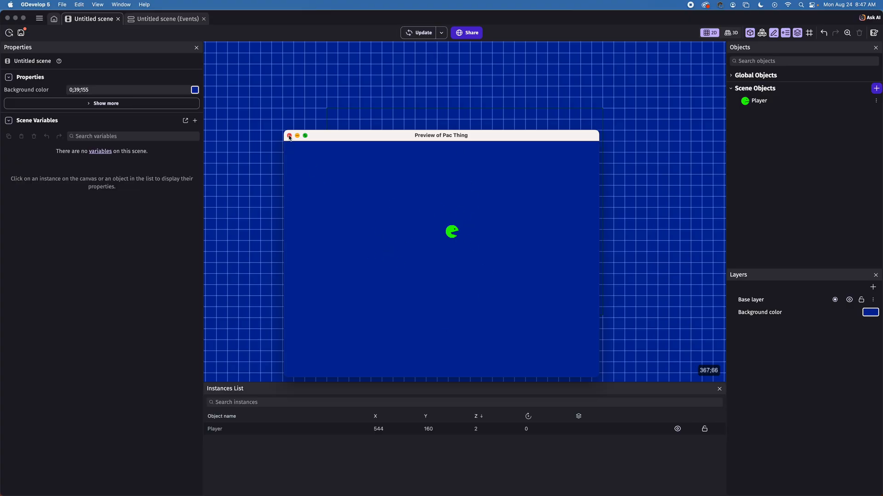
key("Right")
key("Left")
key("Right")
key("Left")
left_click(290, 137)
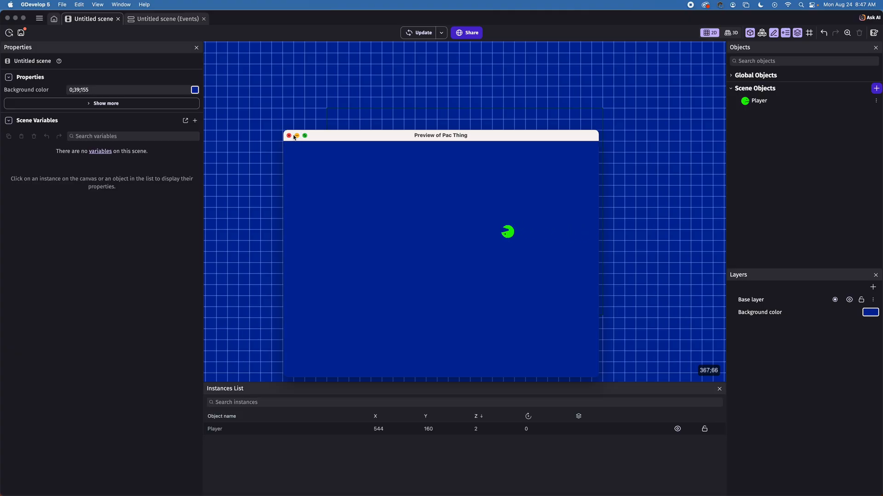
Step: Add the Screen Wrap behavior to the Player object and apply the change
left_click(876, 101)
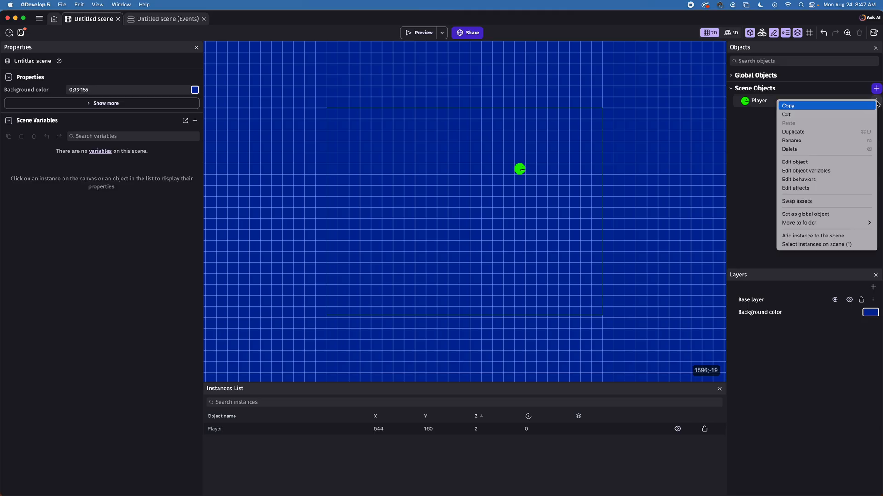
left_click(834, 180)
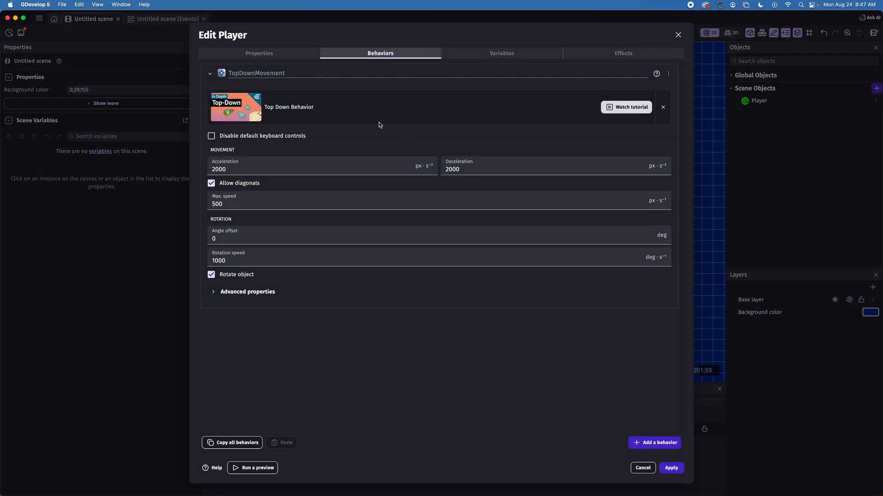
left_click(668, 443)
type("s")
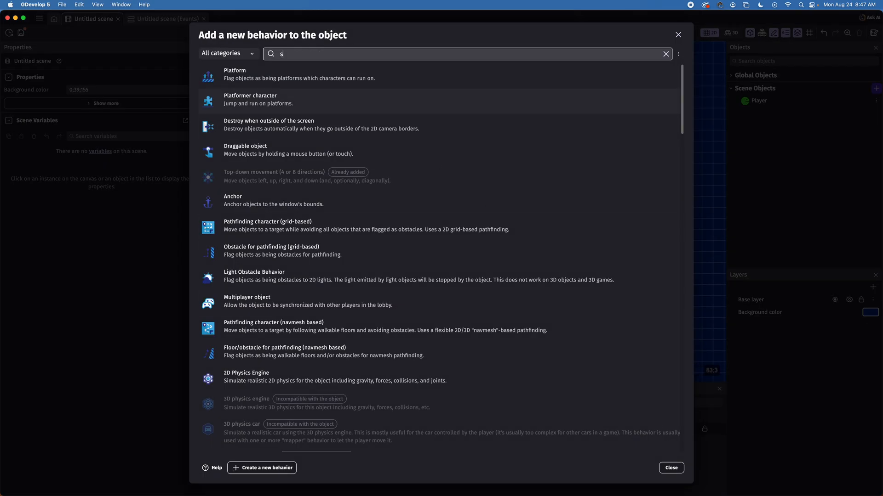
type("creen wrap")
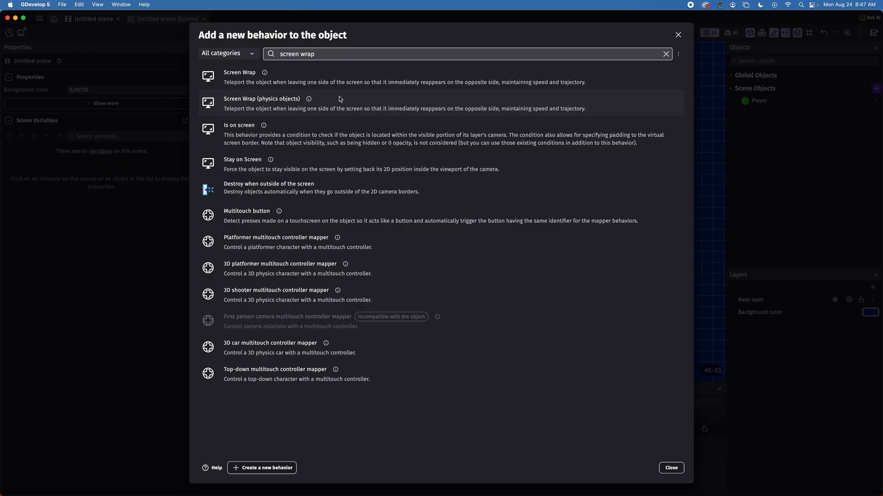
left_click(235, 83)
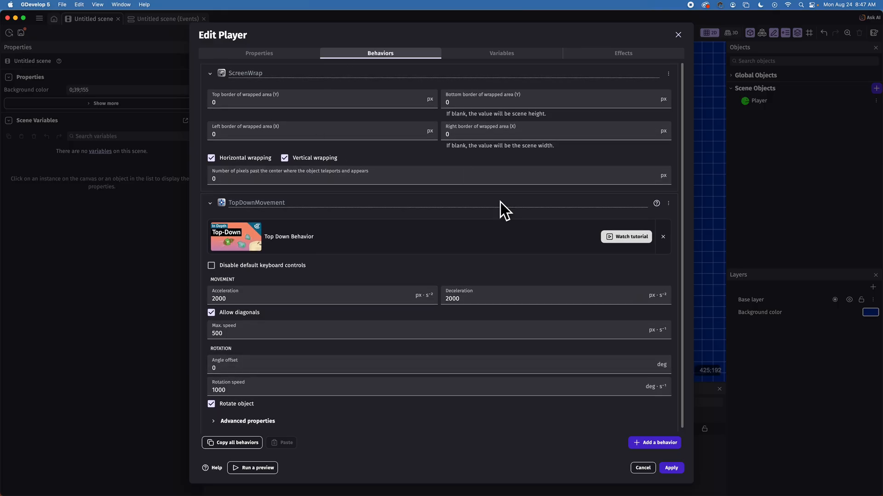
left_click(670, 468)
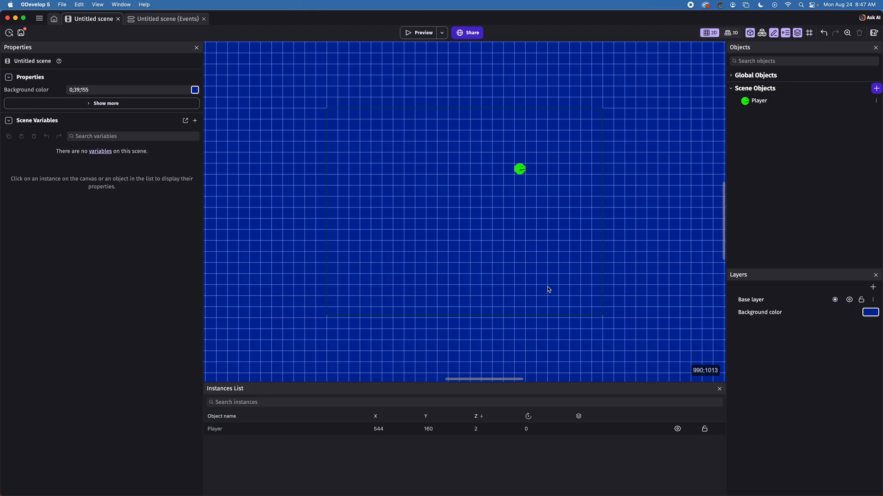
Step: Preview the game, move the Player across the side edges to check the screen wrapping, and close the preview window
left_click(416, 33)
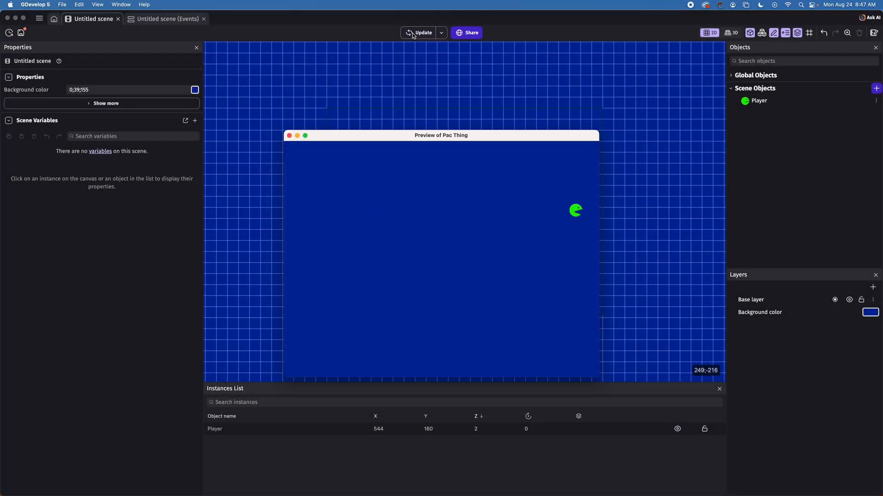
key("Left")
key("Right")
key("Left")
key("Right")
key("Left")
key("Right")
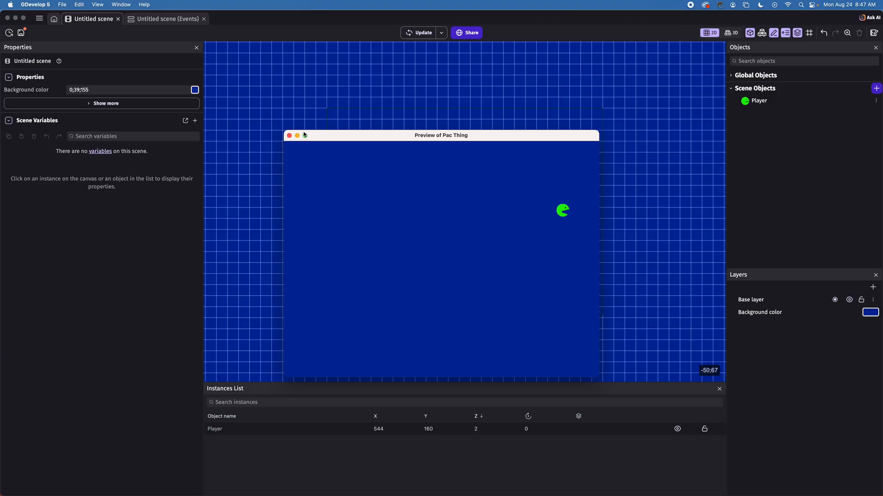
left_click(289, 136)
Step: Set the Player's Screen Wrap distance past the center where it teleports to 16 px, and apply the change
left_click(877, 101)
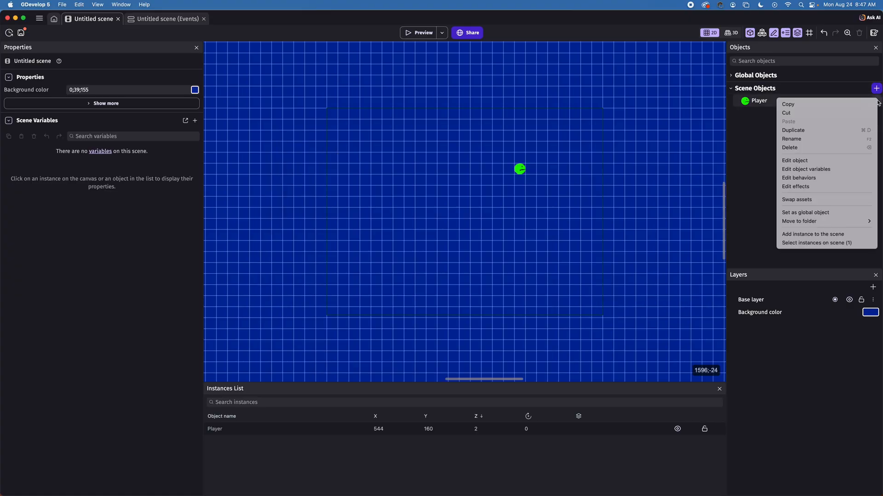
left_click(861, 179)
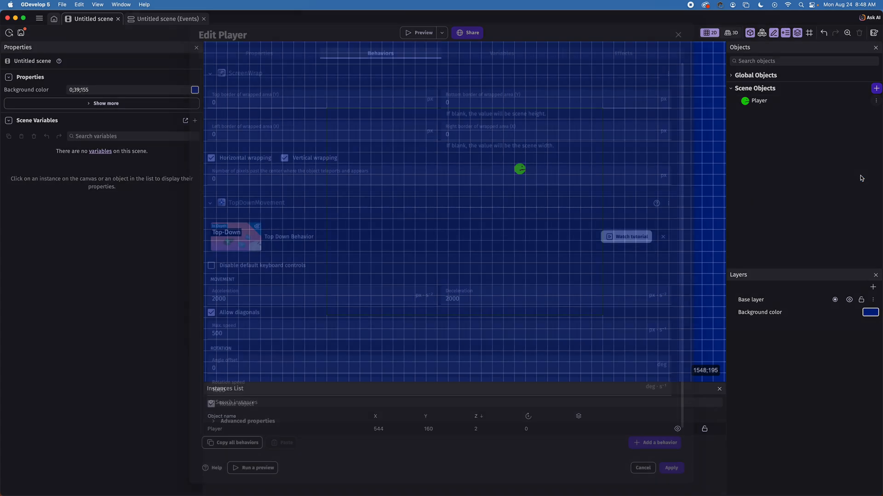
scroll(276, 160, "down", 1)
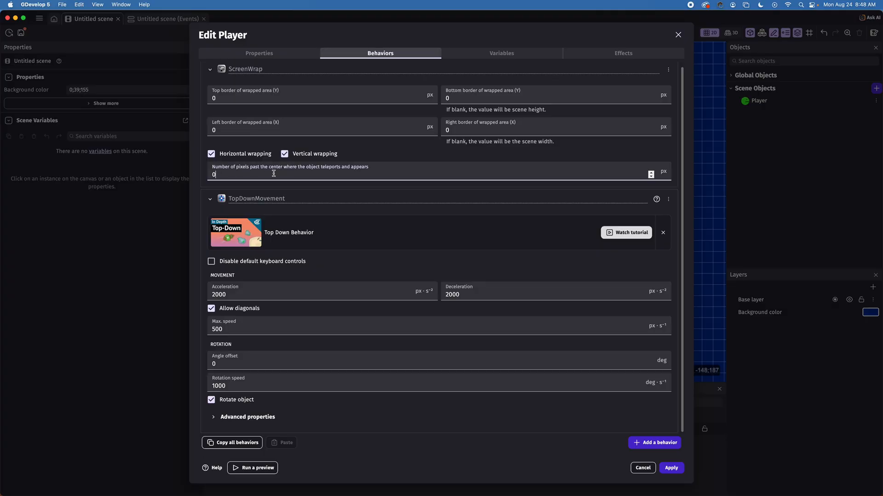
left_click(274, 174)
type("16")
left_click(671, 468)
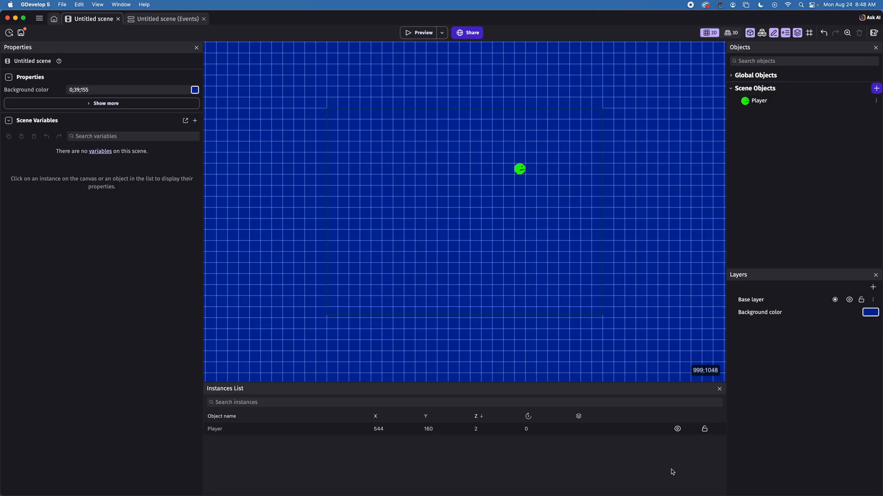
Step: Preview the game, move the Player past the screen edges to check the teleport offset, and close the preview window
left_click(418, 33)
key("Right")
key("Left")
key("Right")
key("Left")
key("Right")
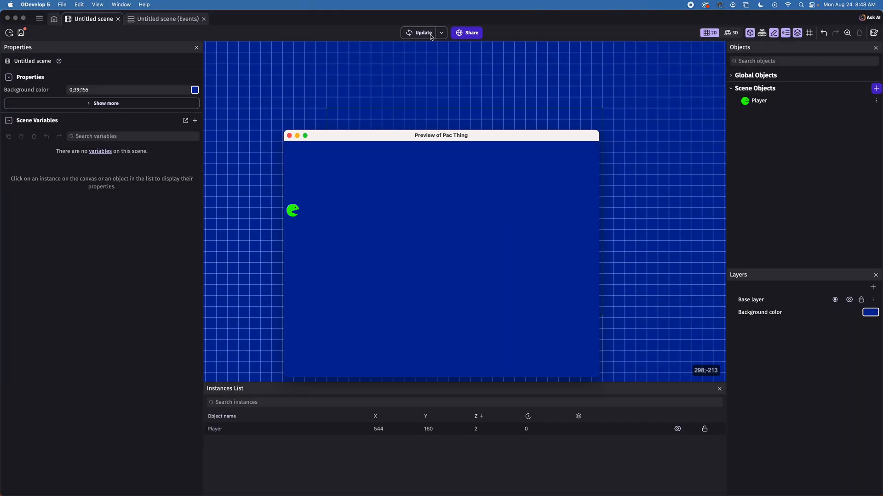
key("Left")
key("Right")
key("Left")
key("Down")
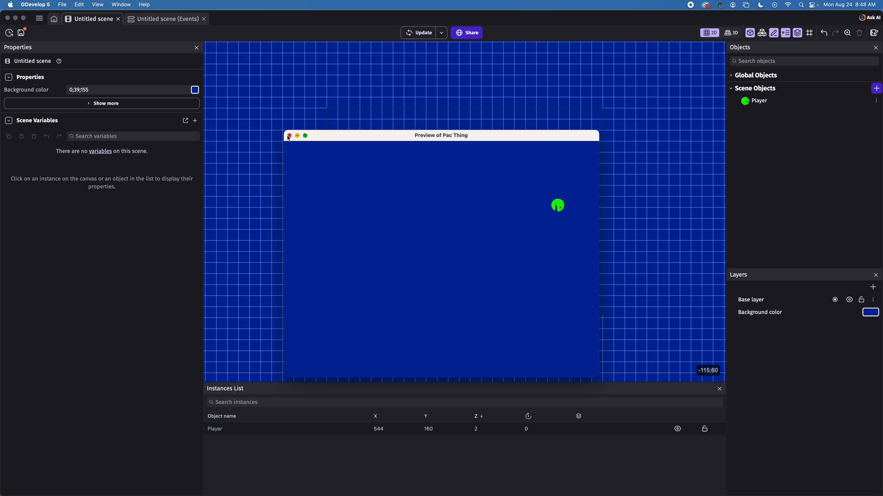
left_click(289, 136)
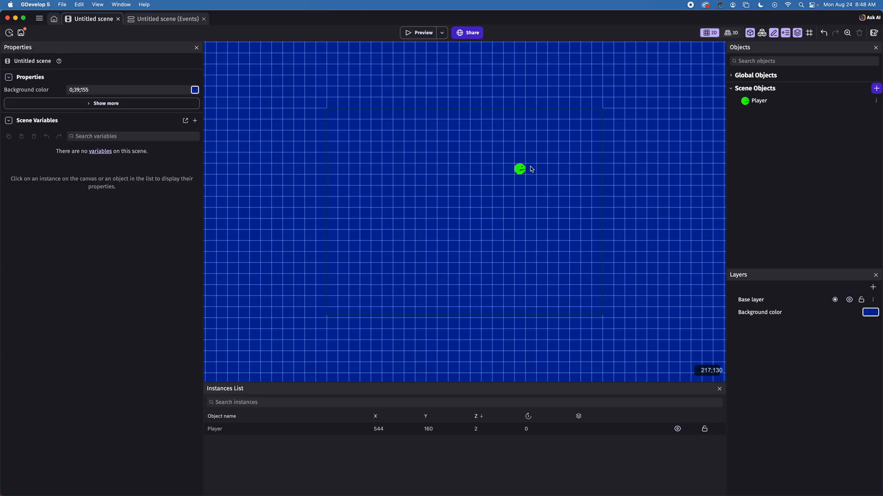
Step: Create a new Tiled Sprite object from scratch and name it Wall
left_click(876, 89)
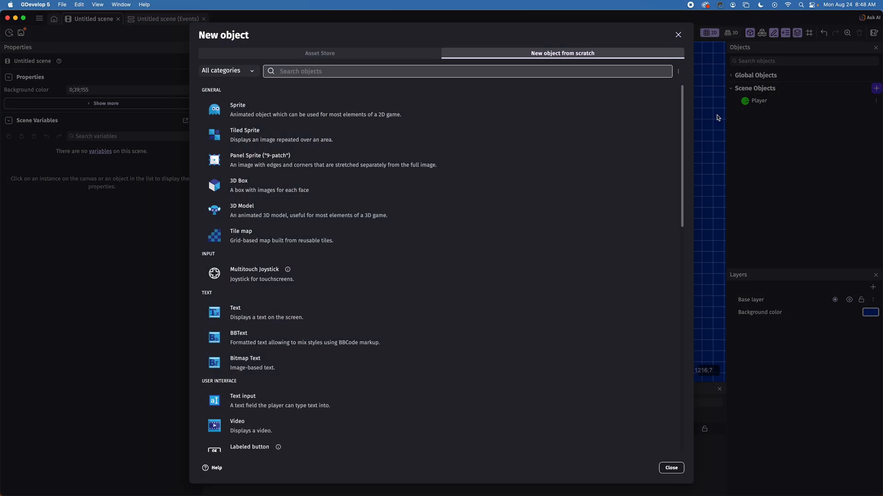
left_click(361, 133)
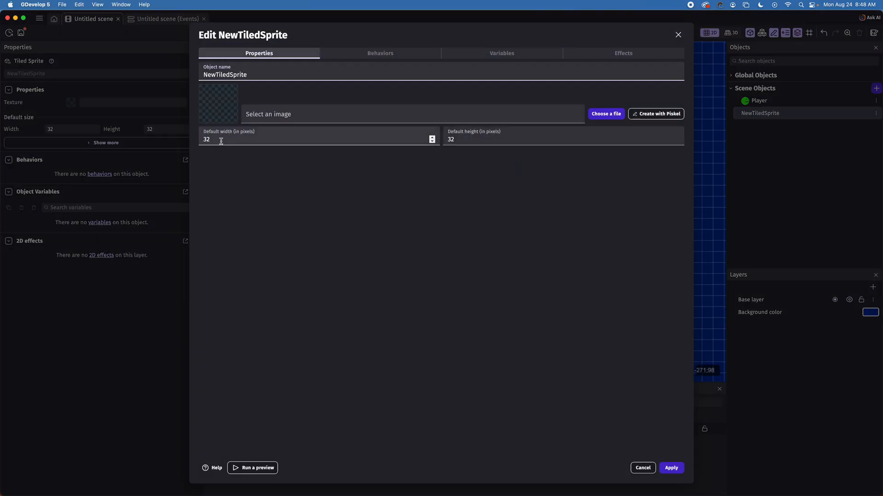
double_click(310, 66)
type("Wall")
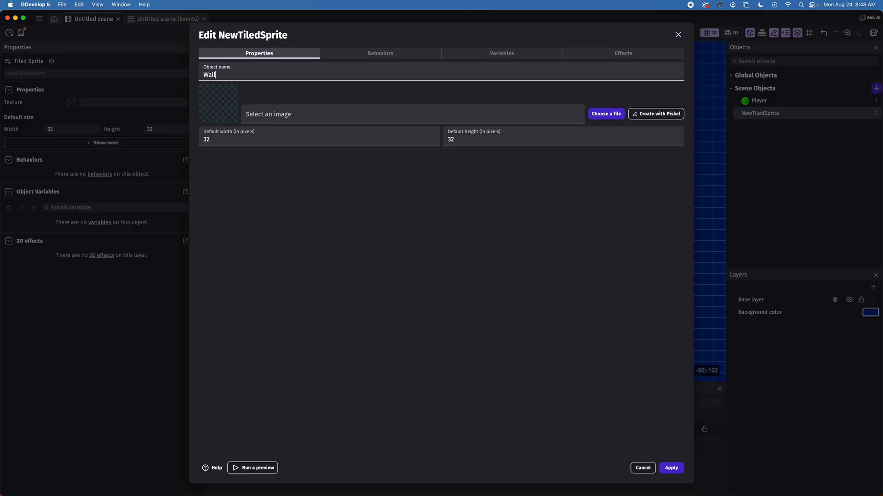
Step: Create the Wall image in Piskel with a black, 3 px thick rectangle outline along the edges of the 32 × 32 canvas
left_click(660, 115)
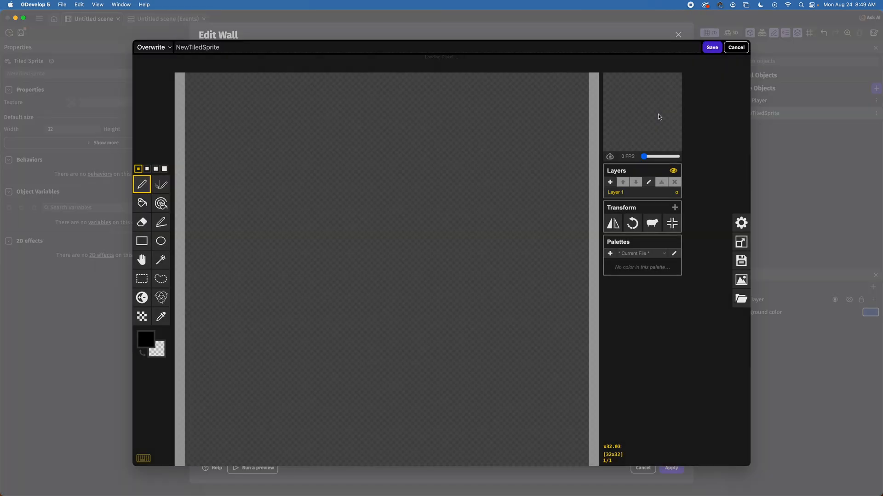
scroll(415, 195, "down", 2)
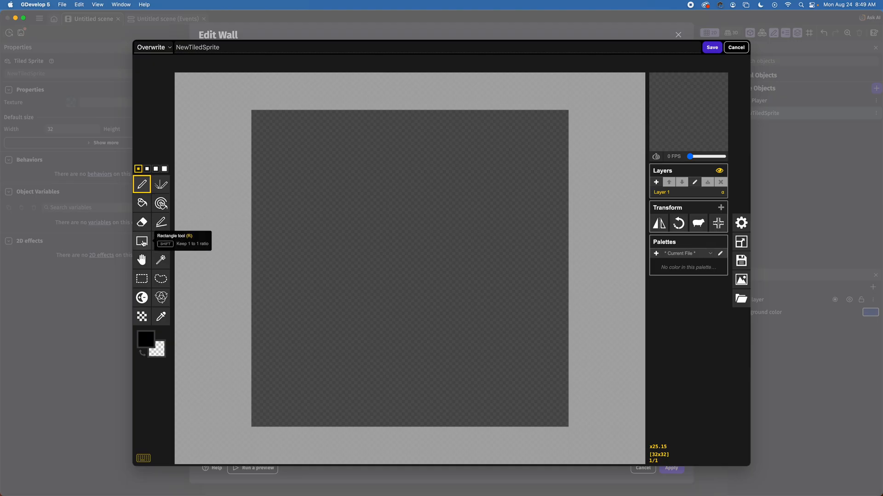
left_click(143, 241)
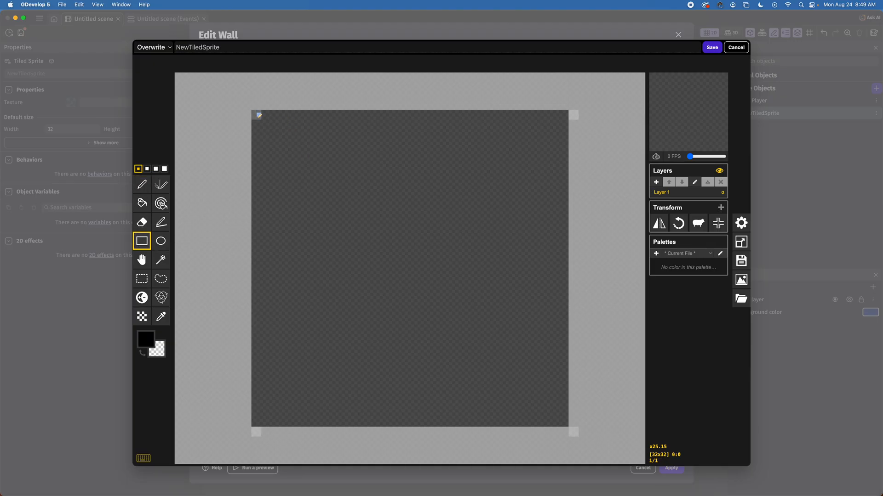
left_click(156, 168)
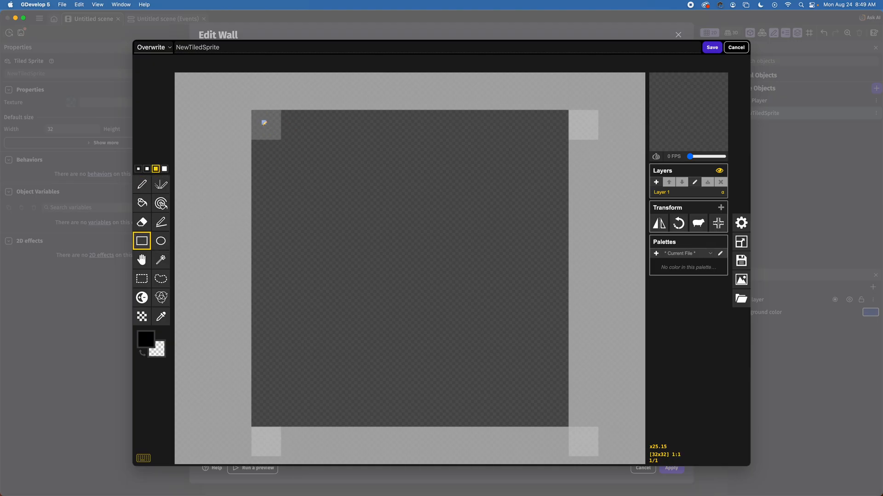
left_click_drag(258, 115, 562, 420)
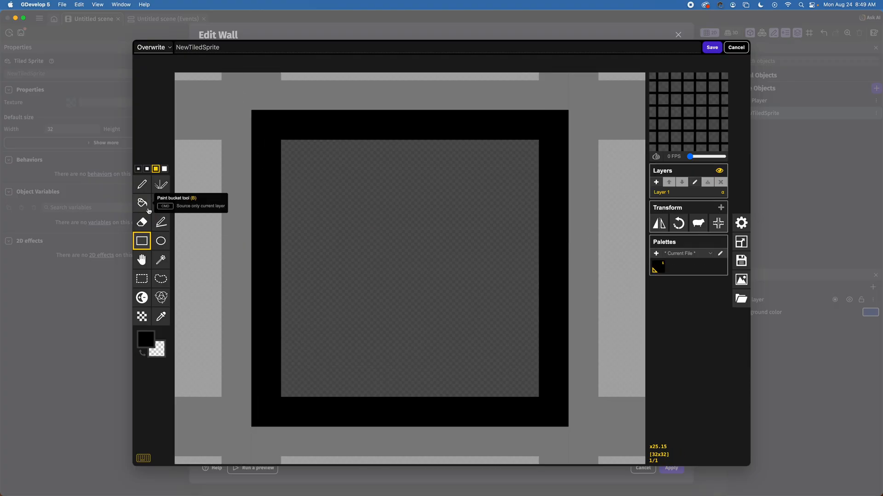
Step: Fill the inside of the Wall's black outline with magenta #fe00db, save the image, and apply the object changes
left_click(146, 208)
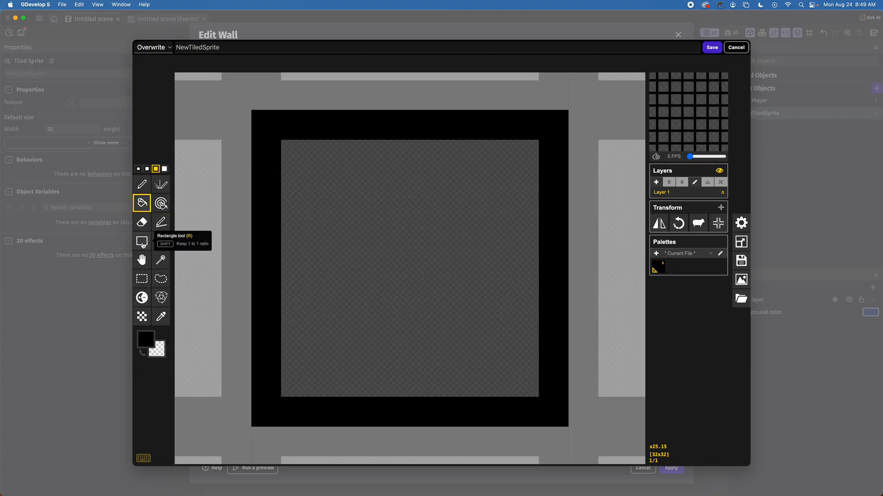
left_click(145, 340)
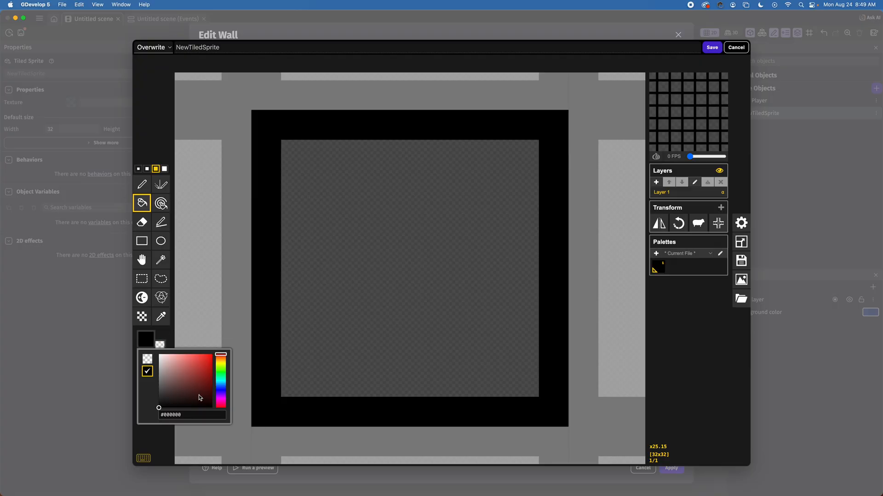
left_click_drag(225, 393, 212, 355)
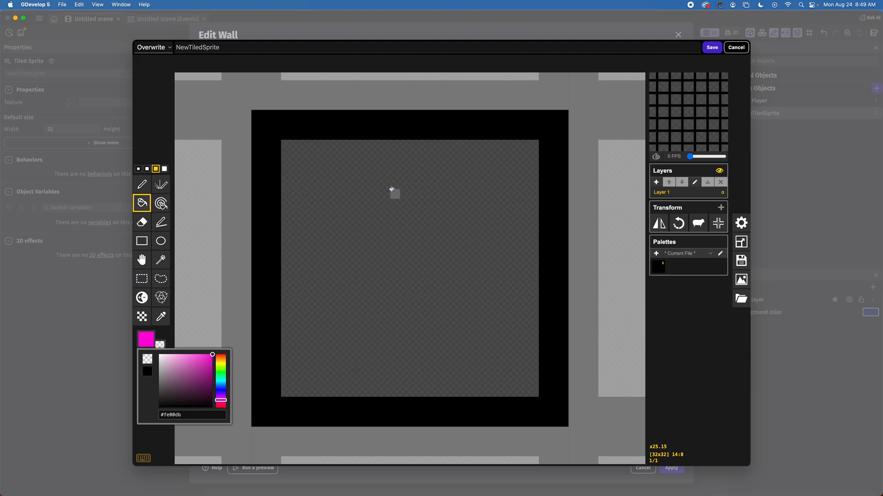
left_click(308, 205)
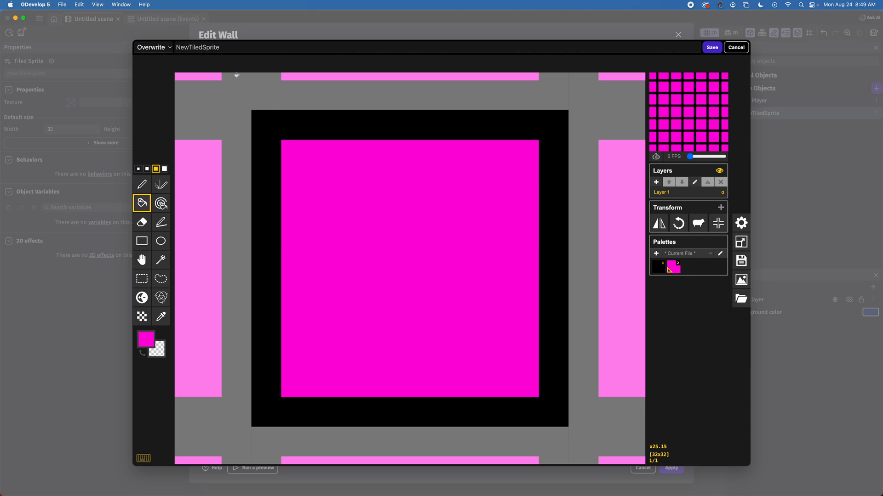
left_click(711, 47)
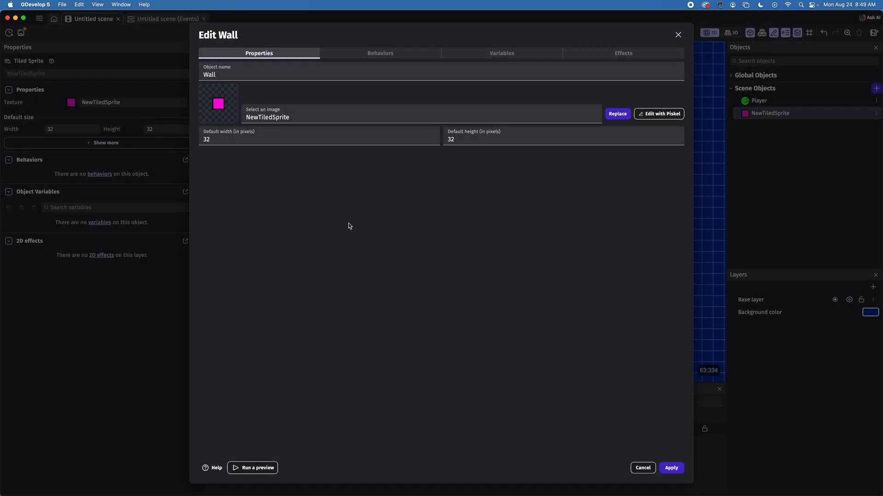
left_click(671, 468)
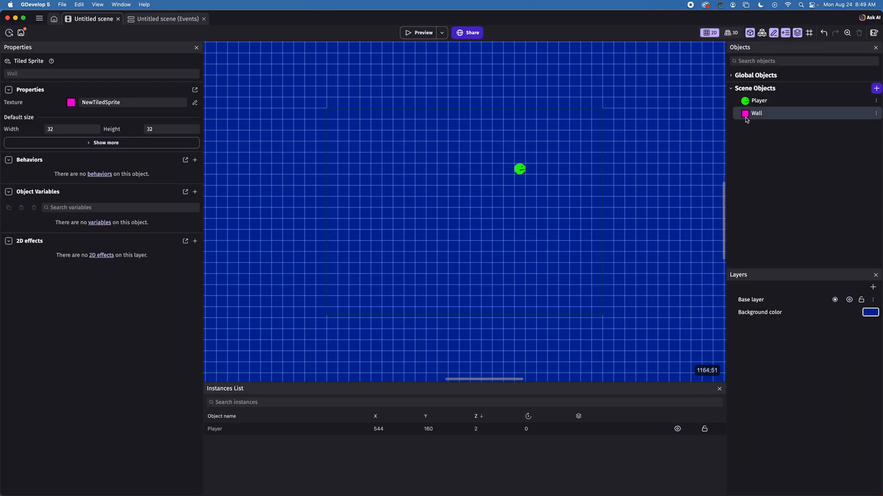
Step: Place a 32 px wide, 224 px tall Wall at X 0, Y 32 and duplicate it to X 768, Y 32
left_click_drag(760, 115, 347, 186)
left_click_drag(344, 150, 334, 149)
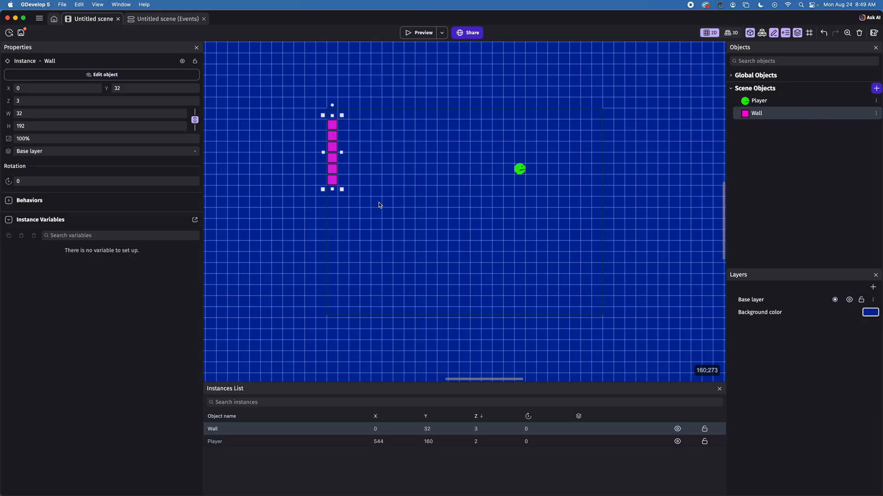
left_click_drag(332, 190, 333, 201)
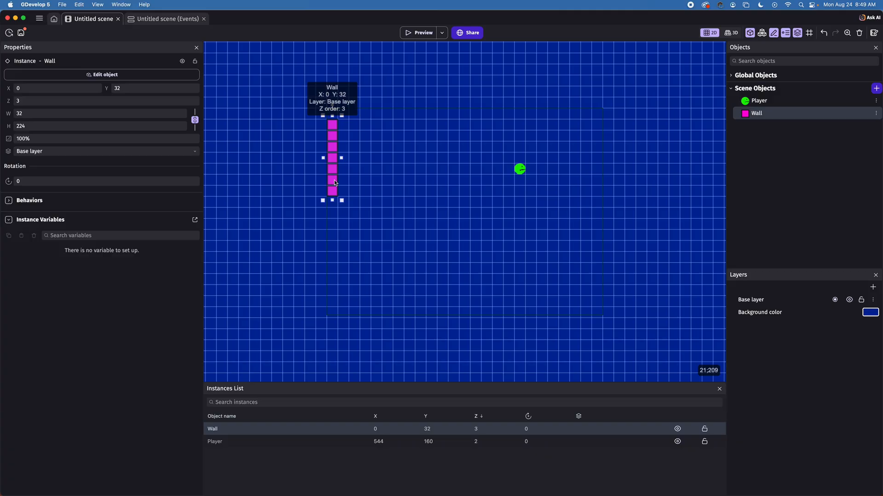
key("super+v")
left_click_drag(334, 203, 600, 183)
Step: Place a 320 px wide Wall row at X 64, Y 32 and duplicate it to X 416, Y 32
left_click_drag(778, 114, 349, 124)
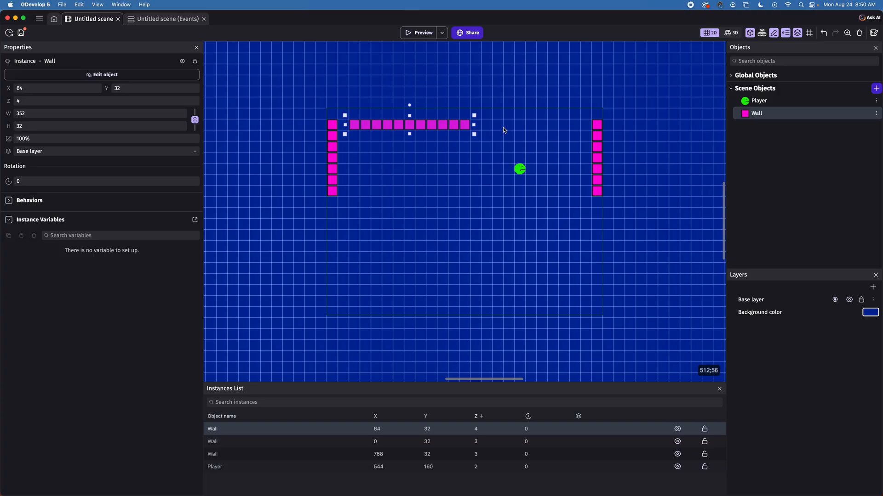
left_click_drag(473, 124, 532, 137)
left_click(630, 290)
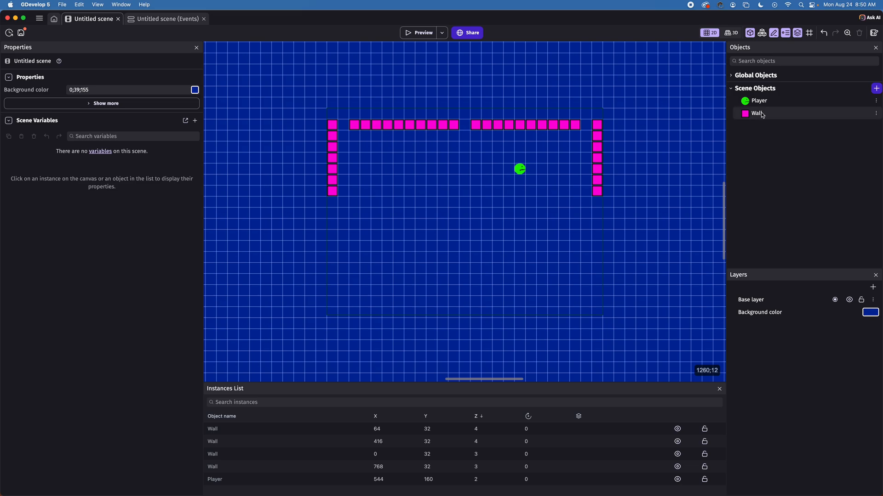
Step: Add 256 px tall side Walls at X 0 and X 768, Y 288, and 320 px wide Wall rows at X 64 and X 416, Y 512
left_click_drag(762, 115, 337, 302)
left_click_drag(776, 115, 600, 299)
left_click_drag(761, 115, 463, 295)
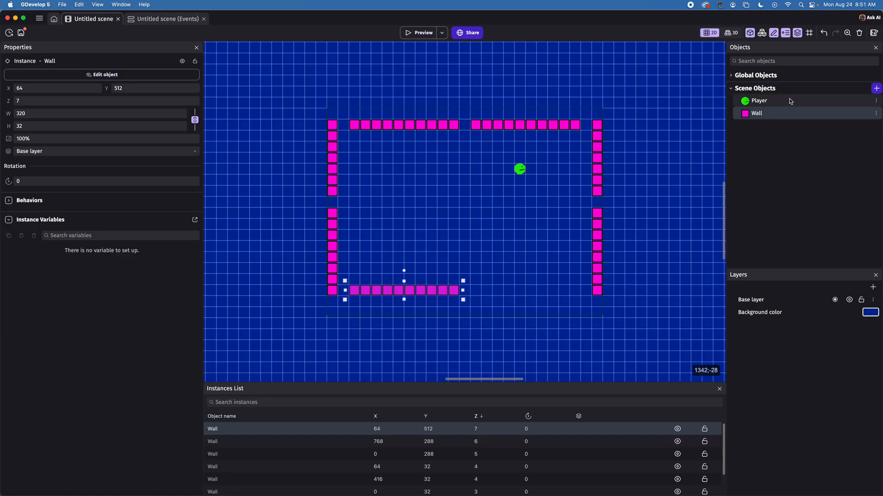
left_click_drag(436, 294, 532, 297, "super")
left_click(672, 247)
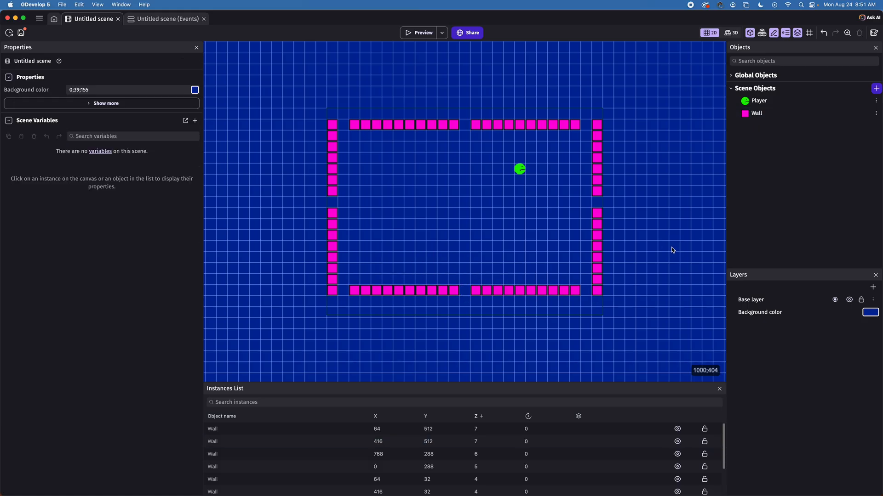
Step: Preview the game, steer the Player around inside the wall border to check the layout, and close the preview
left_click(406, 33)
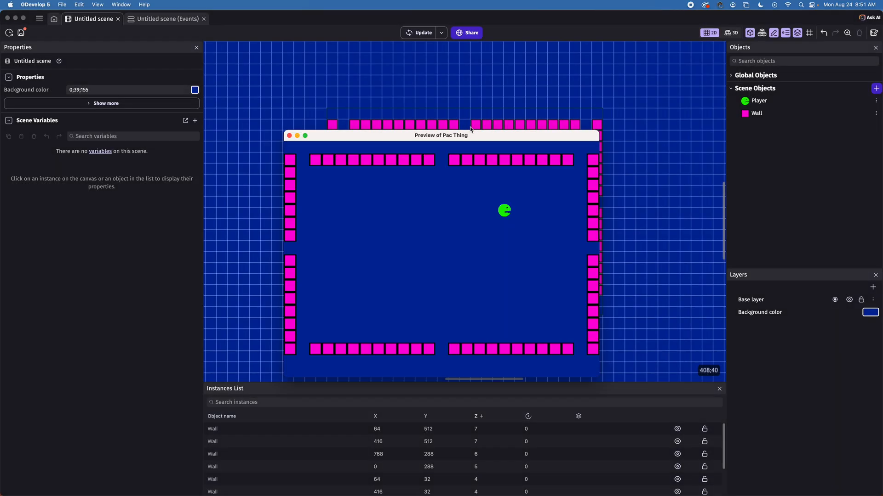
key("Right")
key("Left")
key("Up")
key("Left")
key("Up")
key("Right")
key("Left")
key("Down")
key("Right")
key("Up")
key("Left")
key("Down")
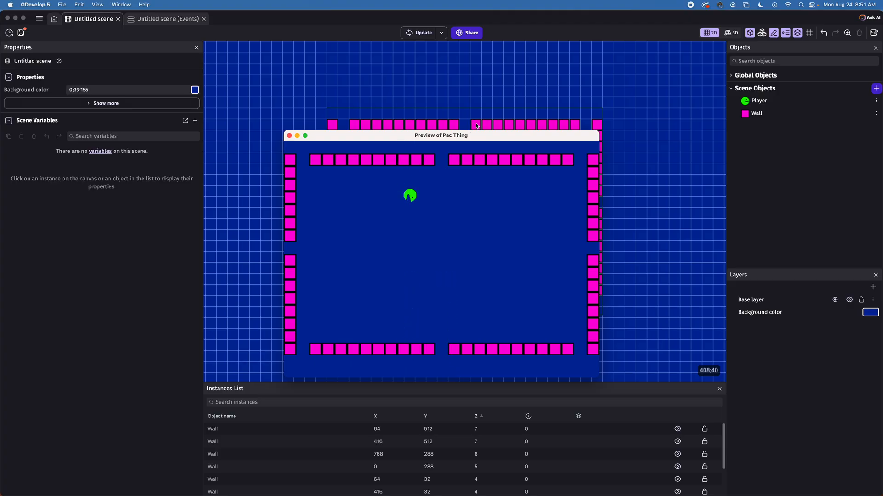
left_click(289, 136)
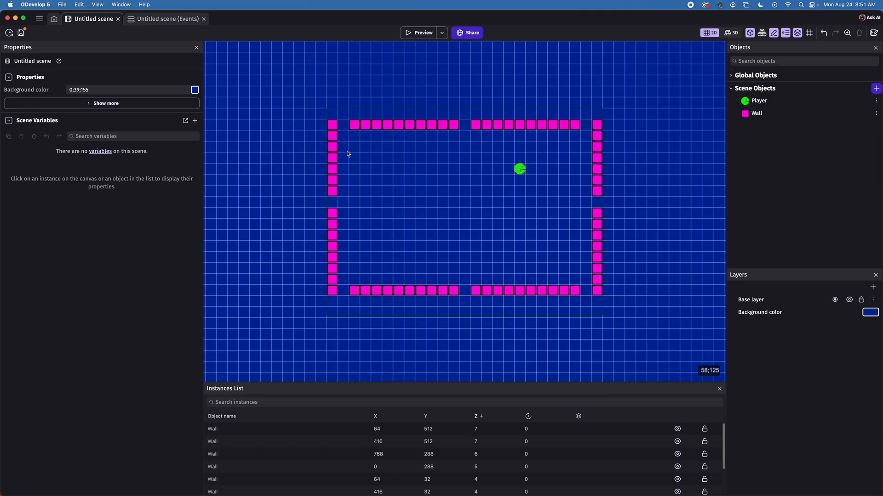
Step: Extend both upper Wall rows upward to Y 0 so each is 64 px tall
left_click(352, 122)
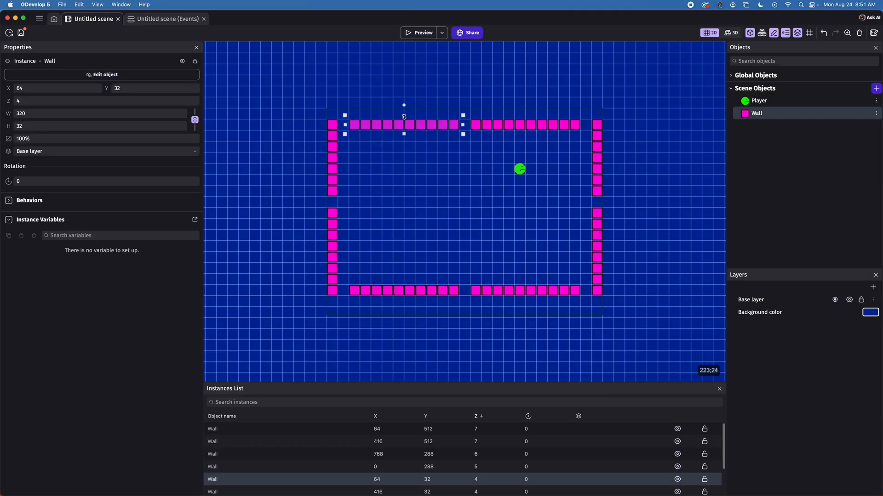
left_click_drag(403, 110, 403, 99)
left_click(526, 124)
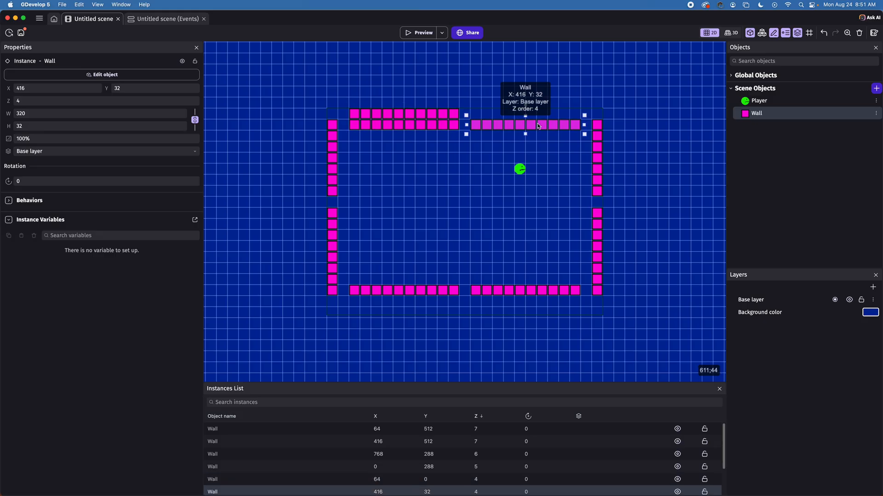
left_click_drag(525, 117, 525, 109)
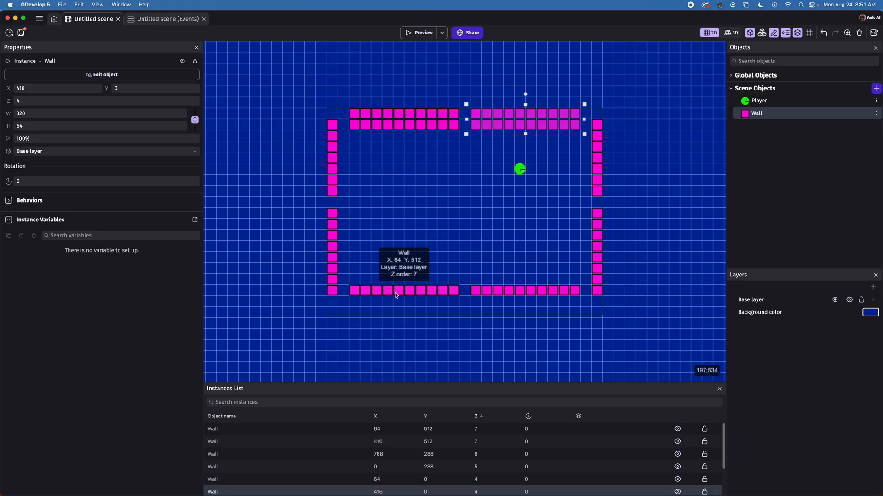
Step: Move both lower Wall rows down to Y 576 and extend each outward to the scene edge, 384 px wide
left_click_drag(396, 295, 389, 314)
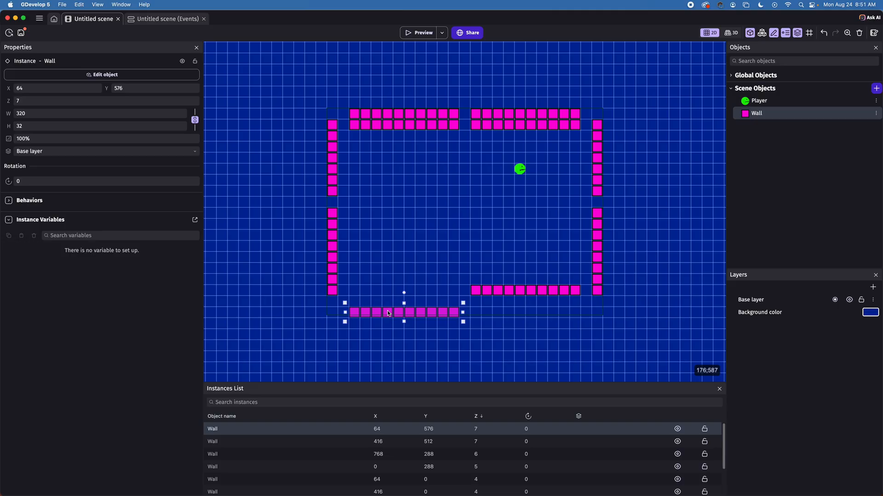
left_click_drag(524, 290, 524, 312)
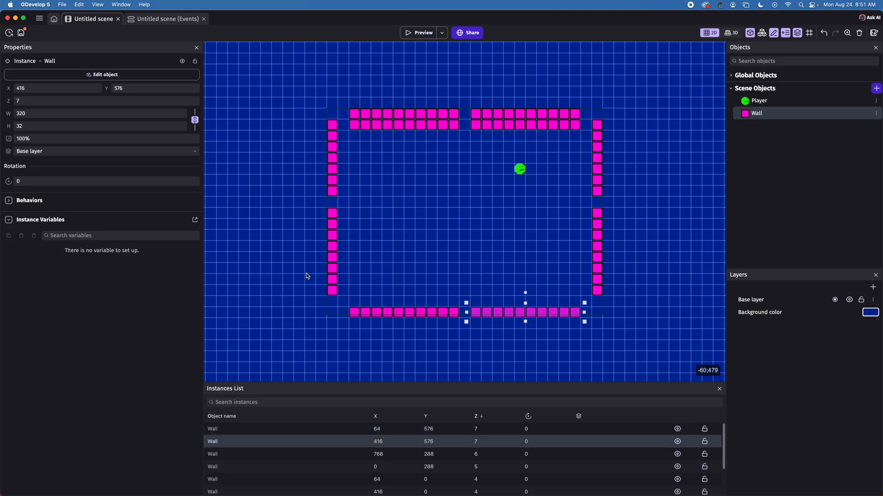
left_click(351, 314)
left_click_drag(339, 316, 318, 317)
left_click(529, 317)
left_click_drag(586, 317, 607, 316)
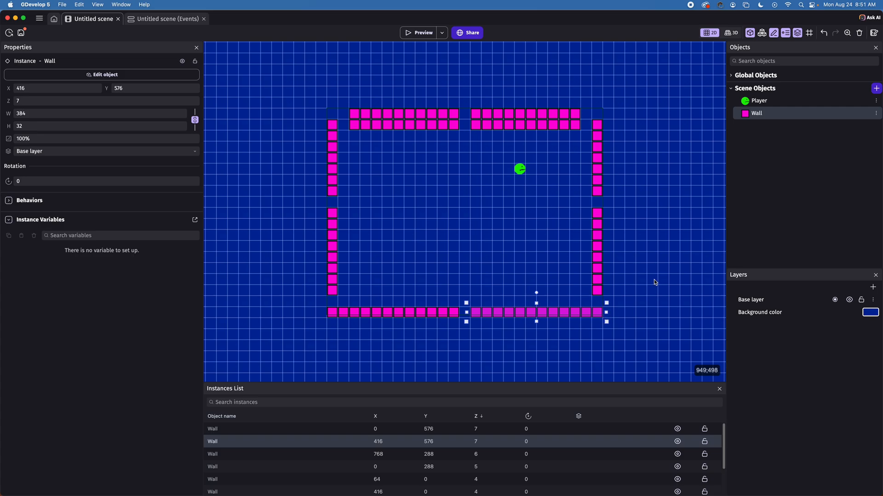
Step: Extend both lower Wall rows upward to Y 544 so each is 64 px tall
left_click(384, 316)
left_click(393, 303)
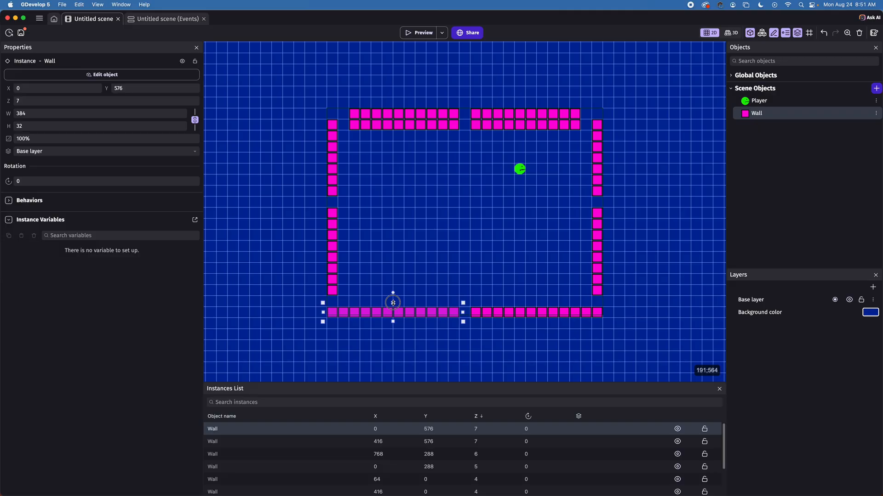
left_click_drag(393, 302, 393, 291)
left_click(537, 311)
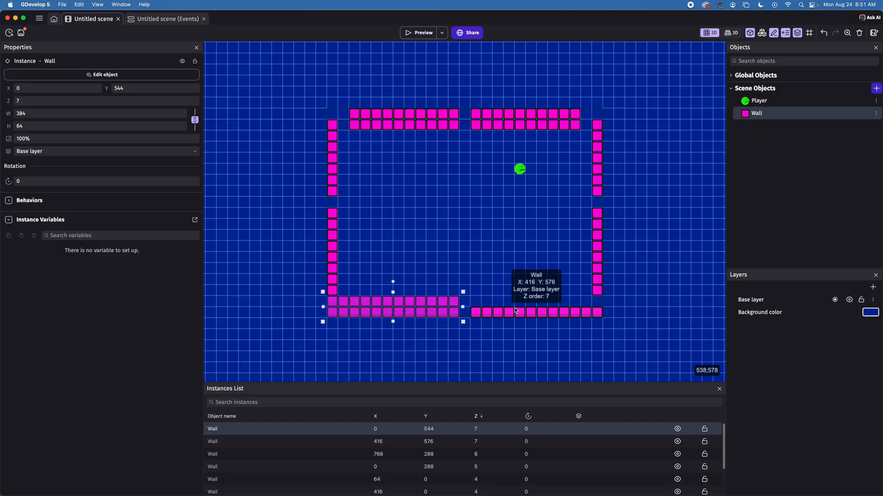
left_click_drag(537, 304, 536, 293)
Step: Shorten both lower side Walls to a height of 224 px, leaving a gap above the lower rows
left_click(598, 292)
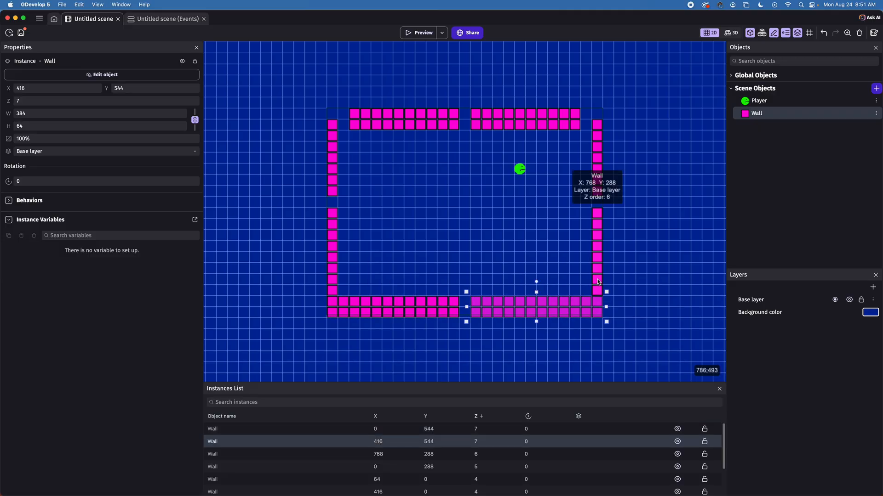
left_click_drag(603, 297, 597, 289)
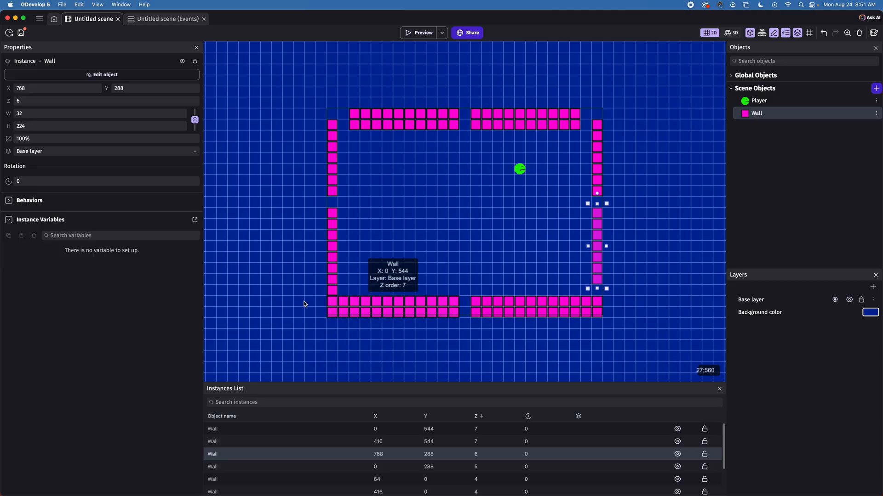
left_click(332, 257)
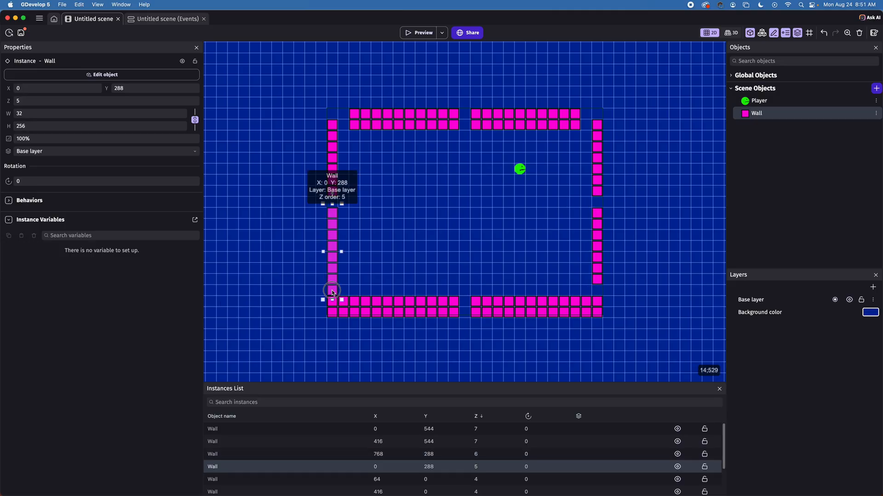
left_click_drag(332, 287, 332, 276)
Step: Preview the adjusted wall layout, move the Player toward the side walls and openings, and close the preview
left_click(418, 33)
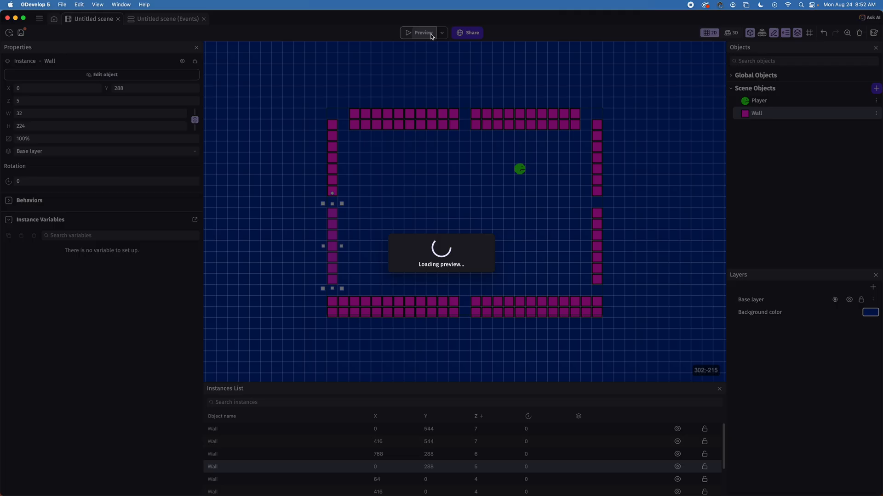
key("Left")
key("Down")
key("Left")
key("Up")
key("Left")
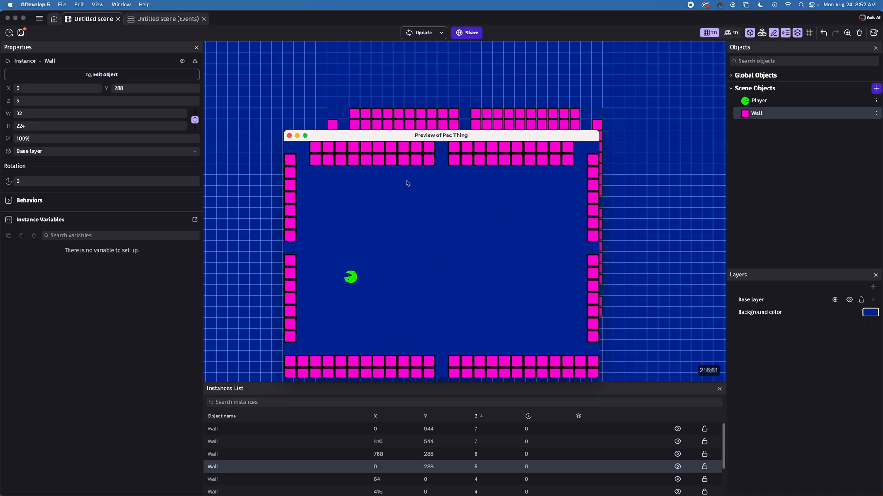
key("Right")
key("Left")
left_click(290, 136)
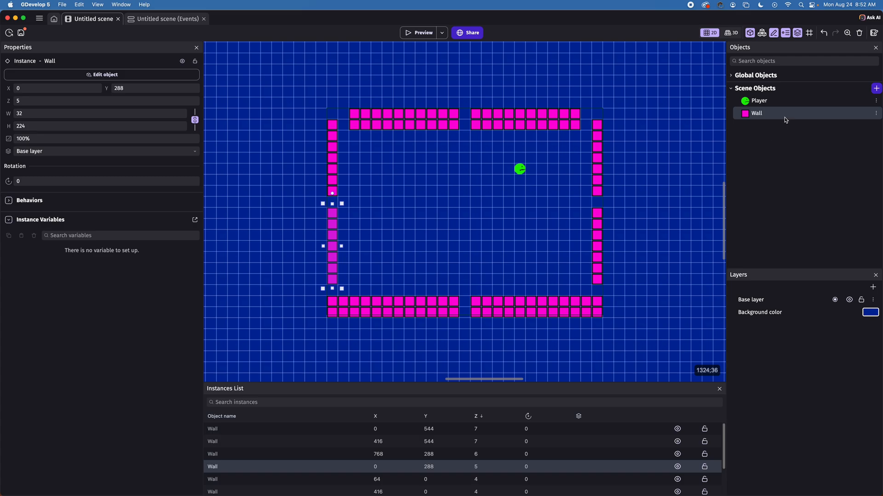
Step: In the scene's events, add an empty event and an event group named Walls, and move the event below the group
left_click(162, 19)
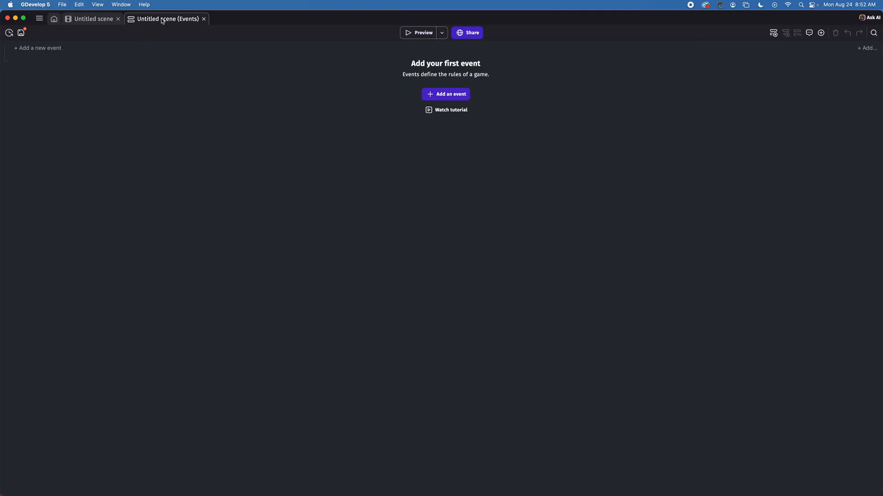
left_click(457, 97)
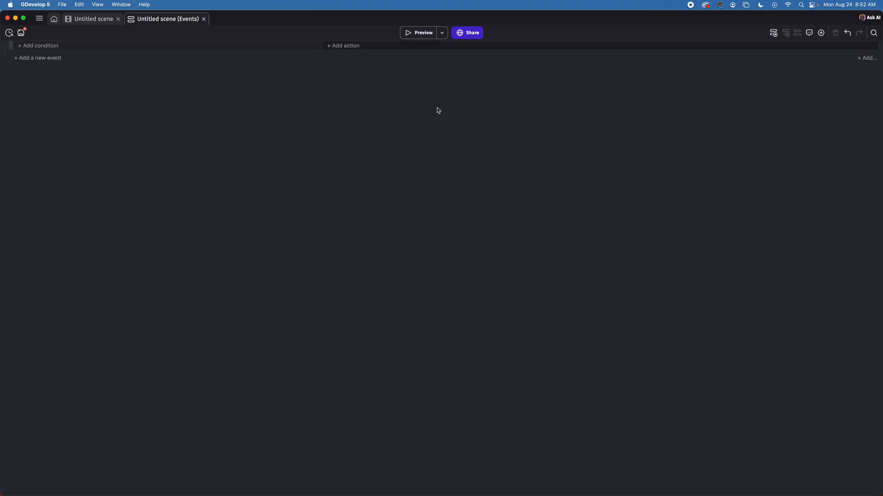
left_click(820, 33)
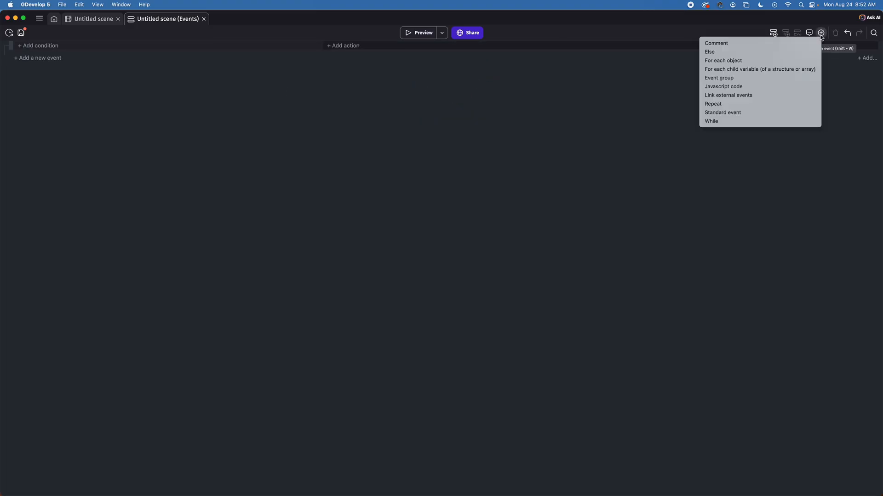
left_click(785, 83)
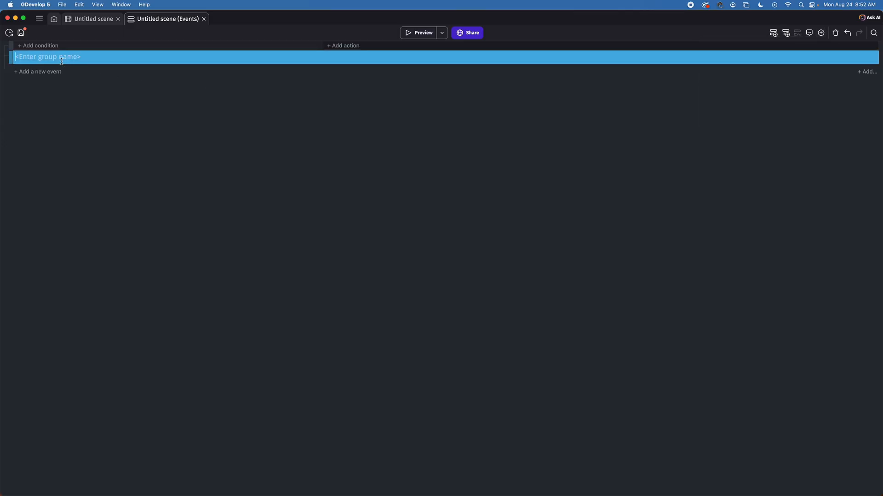
type("Walls")
key("Return")
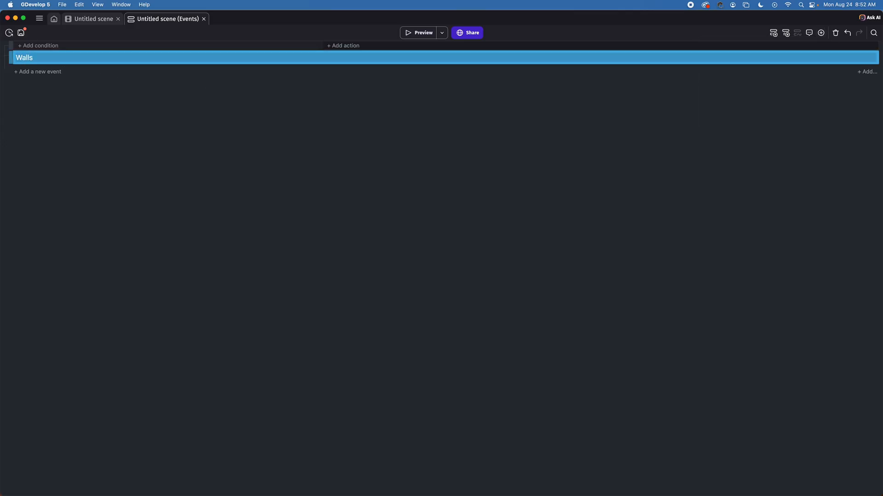
left_click_drag(11, 46, 18, 73)
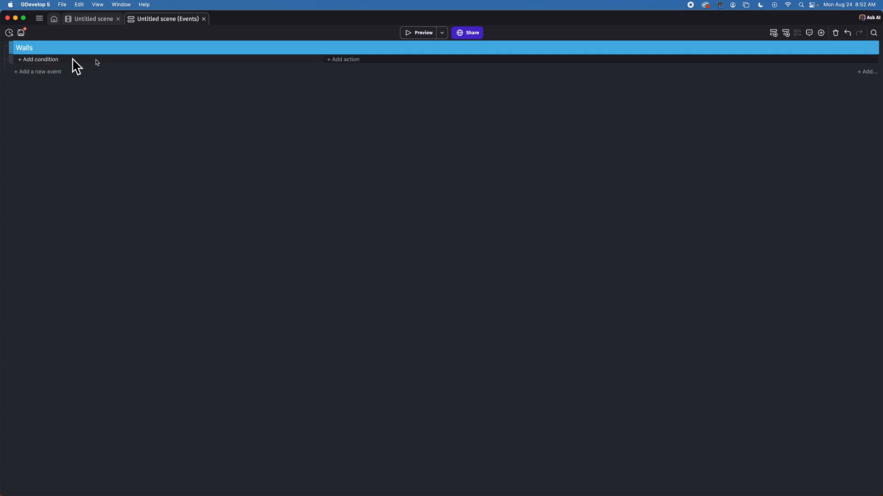
Step: Add a Separate objects action to the event below the Walls group that moves Player away from Wall
left_click(342, 60)
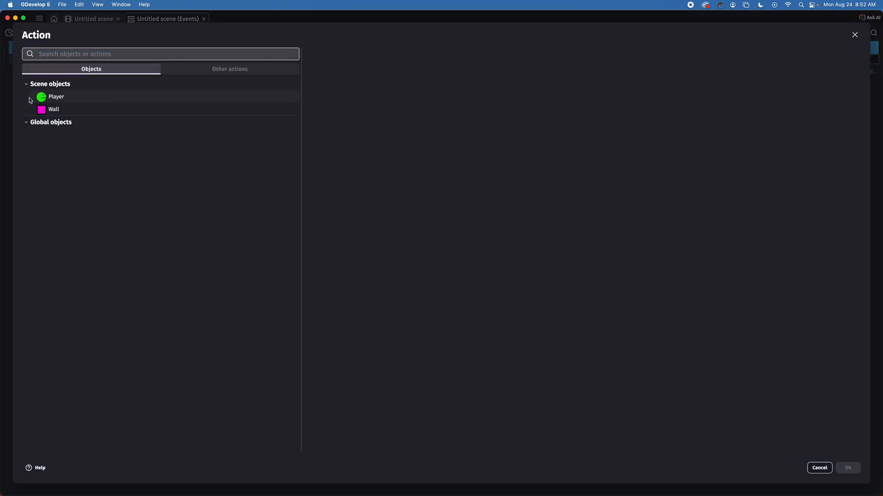
left_click(67, 98)
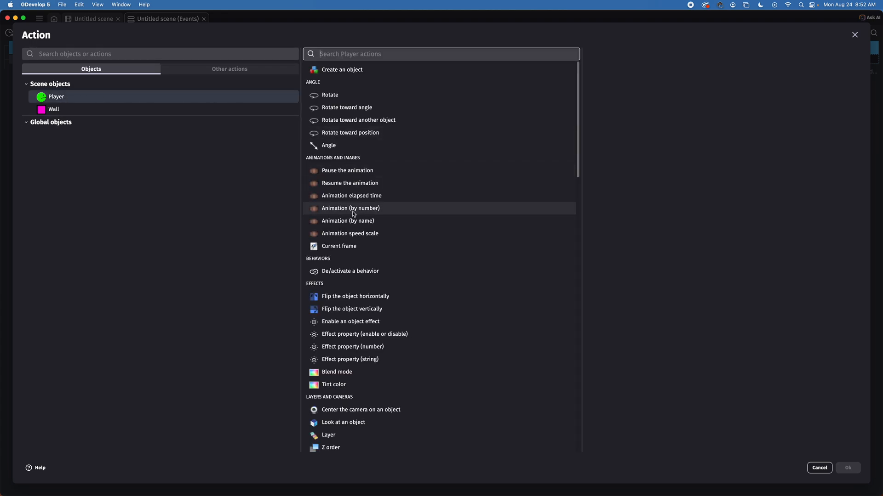
type("sep")
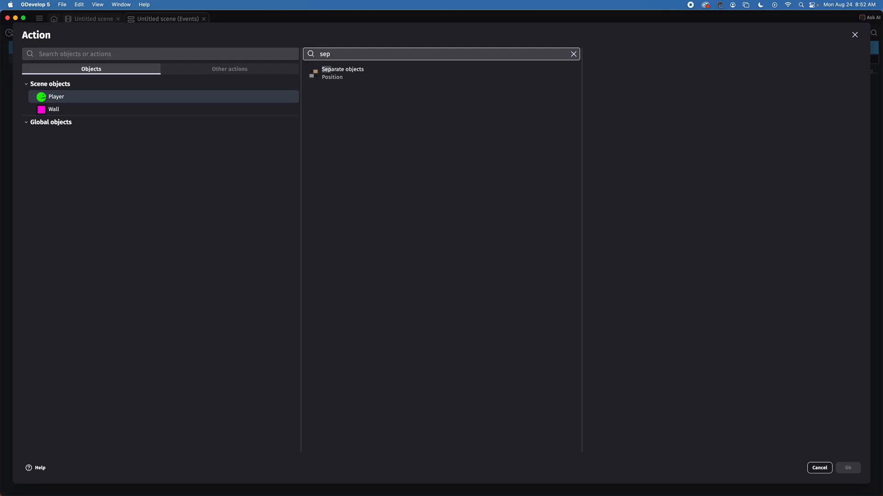
left_click(374, 73)
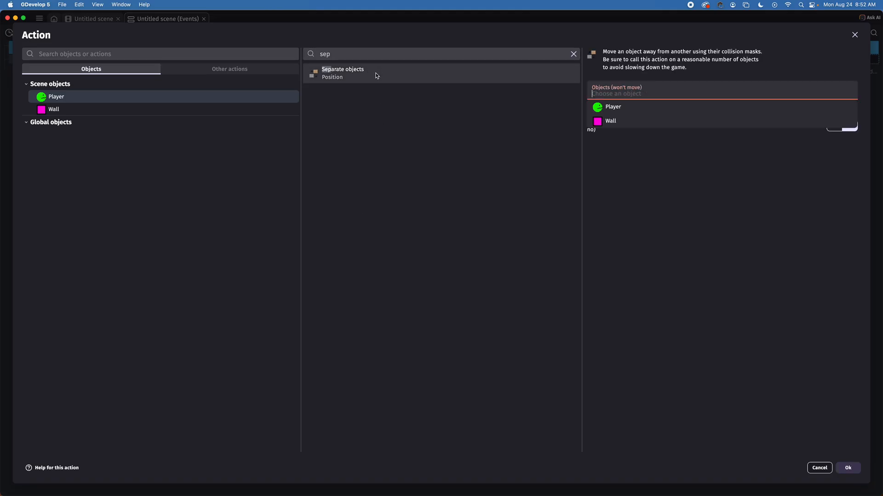
left_click(600, 123)
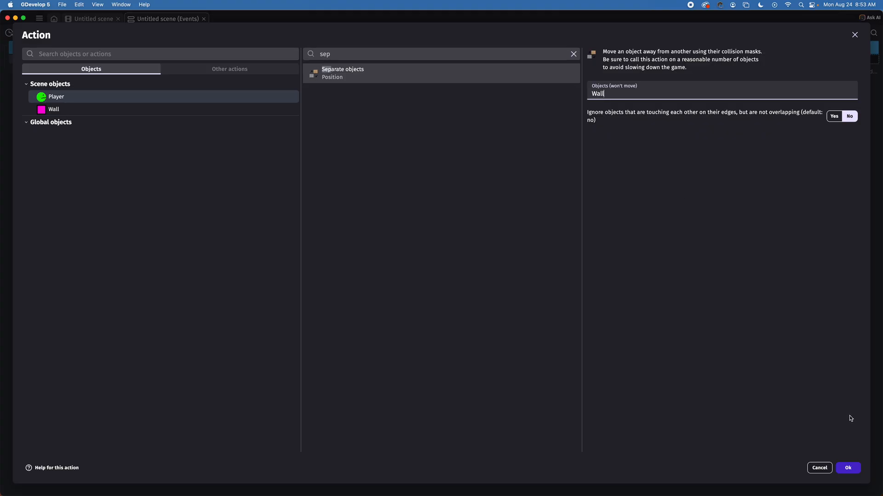
left_click(848, 468)
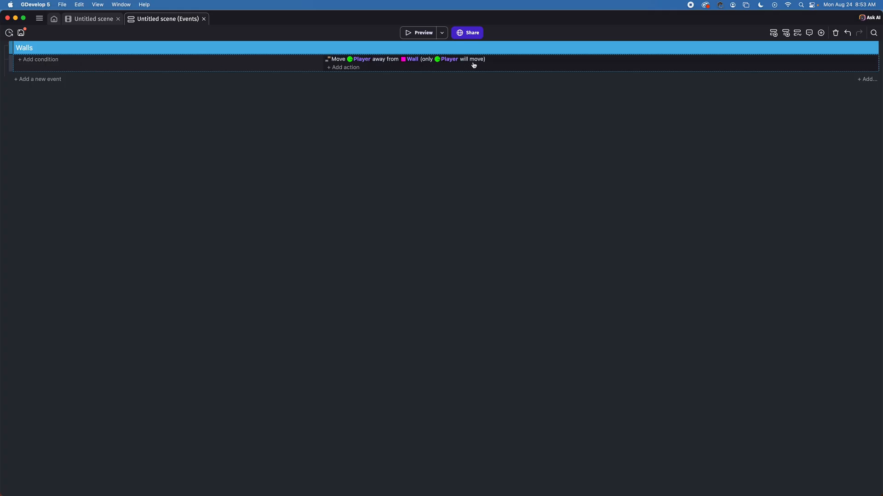
Step: Preview the game, steer the Player in all four directions against the walls to test the separation, and close the preview
left_click(417, 38)
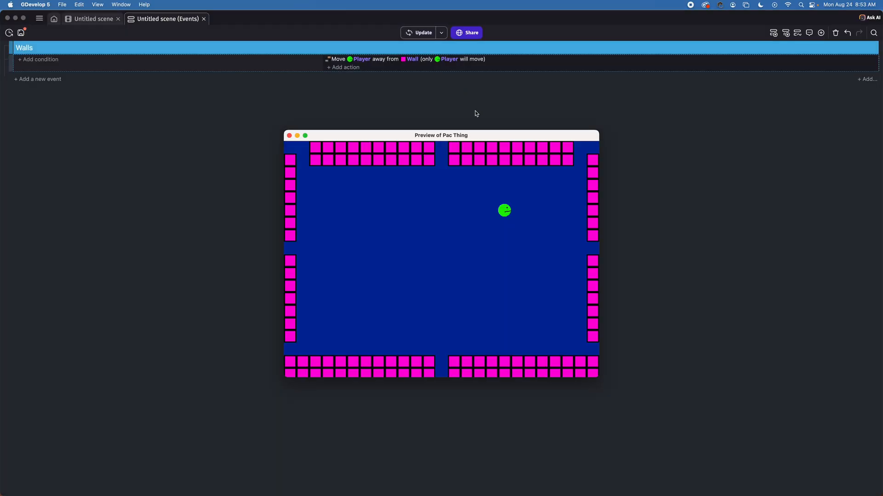
key("Right")
key("Up")
key("Down")
key("Right")
key("Up")
key("Down")
key("Down")
key("Down")
key("Right")
key("Up")
key("Right")
key("Left")
key("Down")
key("Left")
left_click(289, 135)
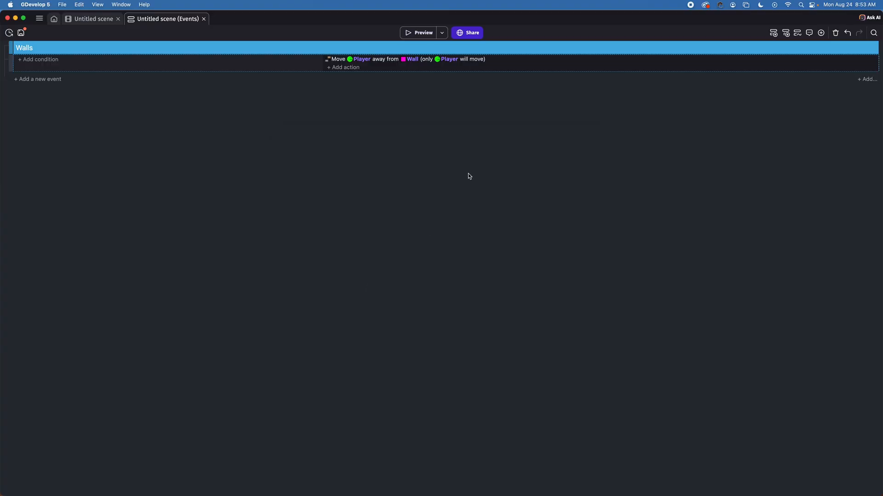
Step: Rename the untitled scene as Level 1 in the project manager and return to its events
left_click(40, 20)
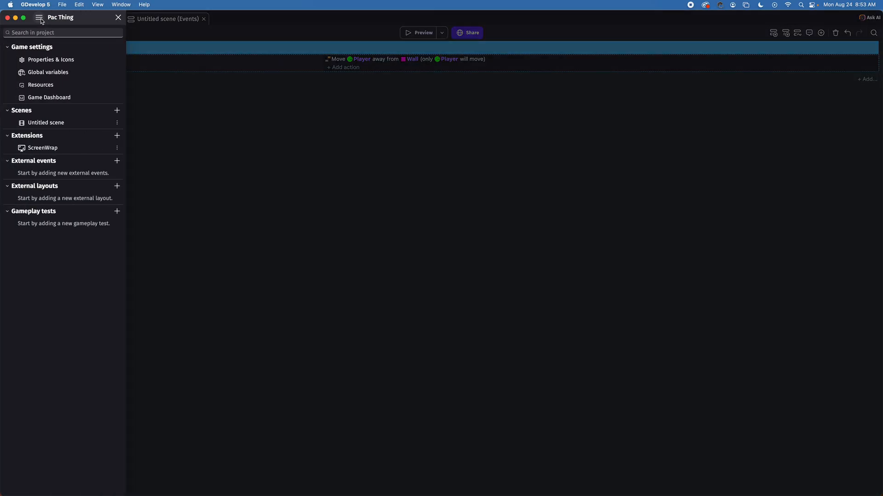
left_click(39, 18)
left_click(38, 19)
left_click(117, 122)
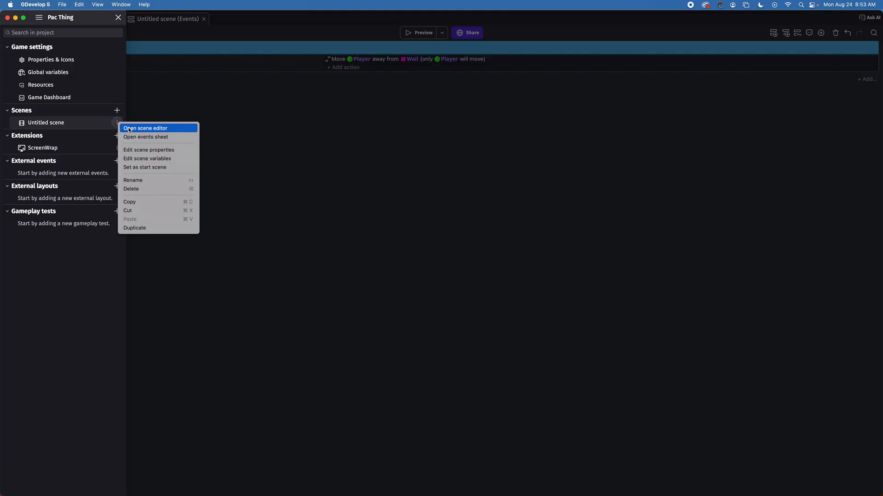
left_click(188, 180)
type("Level 1")
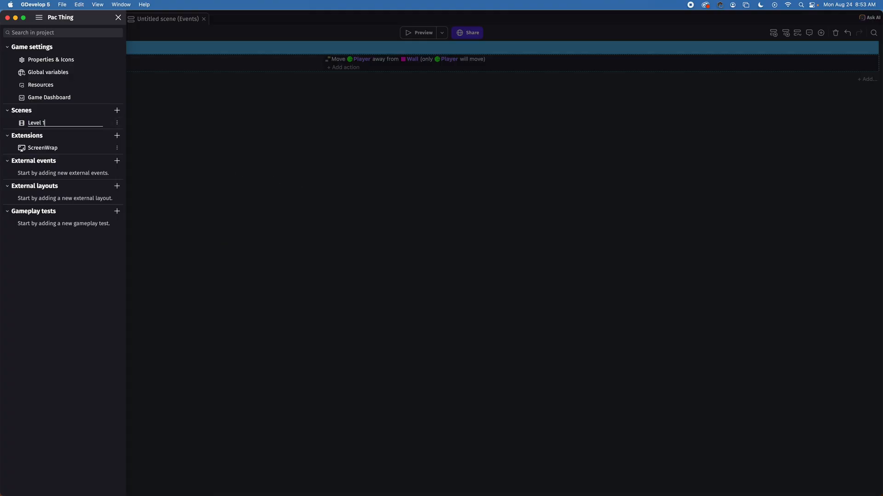
key("Return")
left_click(329, 189)
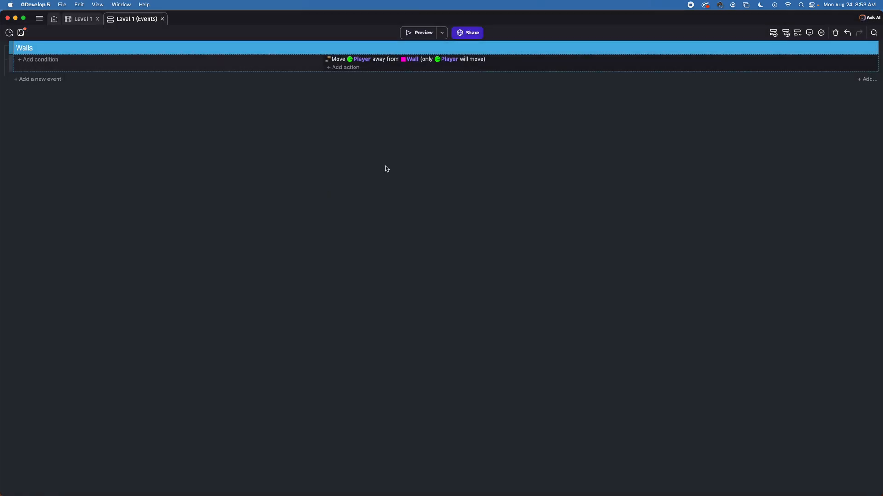